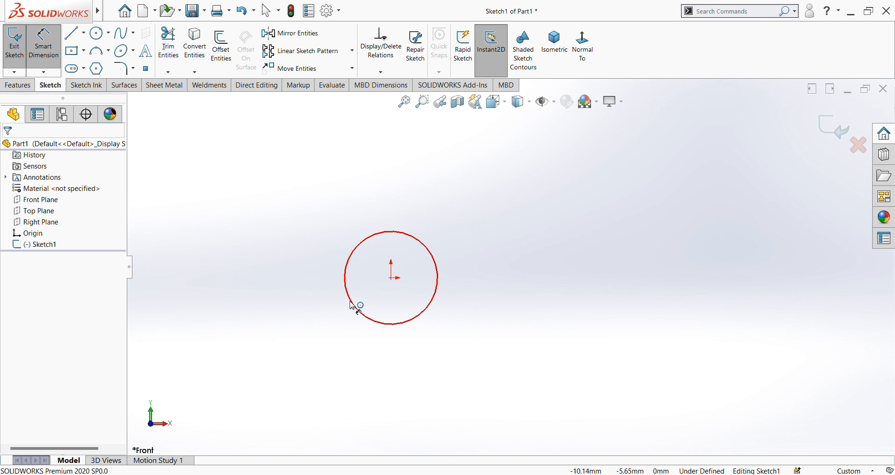
Dimension the circle centred on the origin and set its diameter to 30 mm.
left_click(349, 304)
left_click(324, 293)
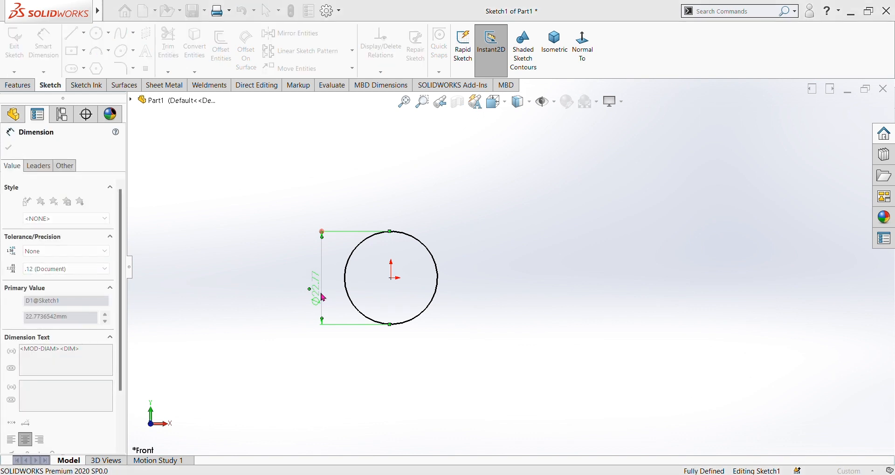
type("30")
key("Return")
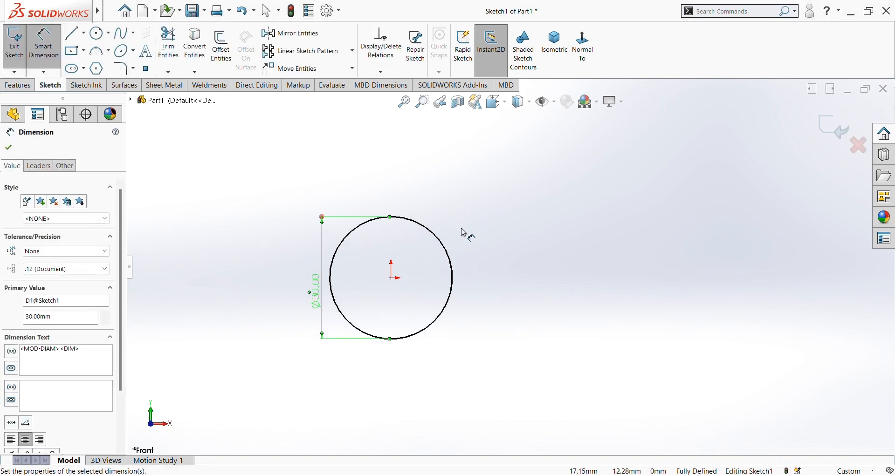
scroll(460, 227, "up", 1)
scroll(407, 263, "down", 3)
scroll(355, 270, "up", 3)
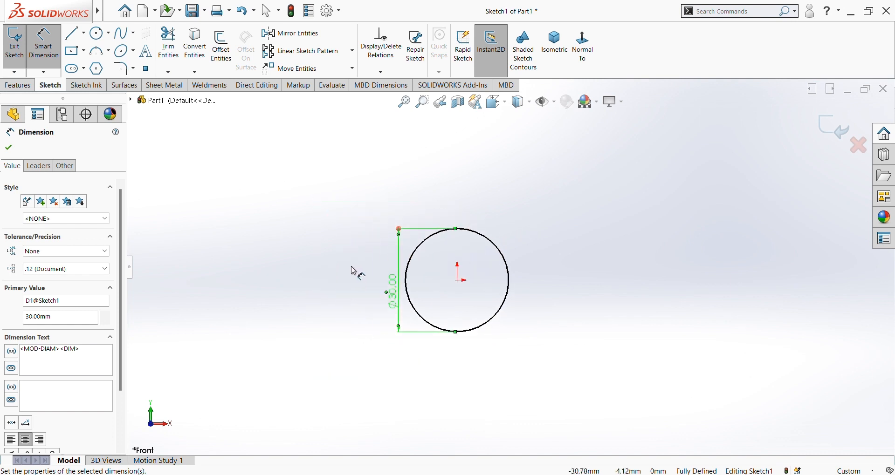
scroll(639, 254, "down", 4)
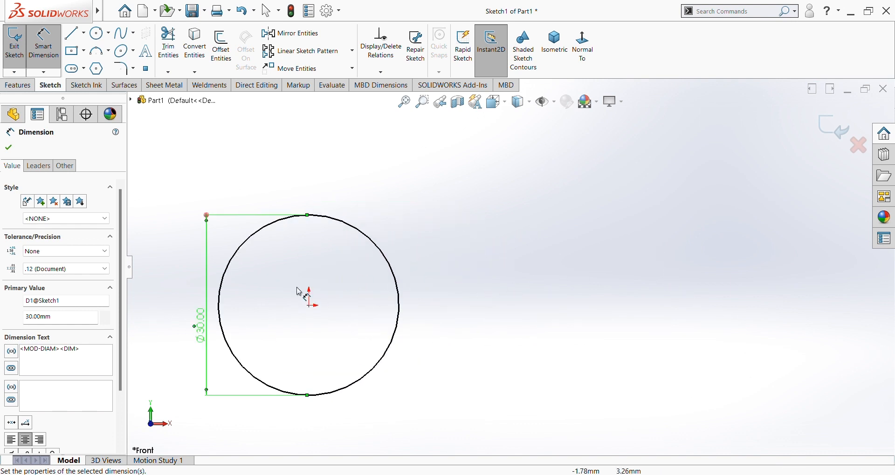
scroll(354, 293, "up", 2)
scroll(452, 236, "up", 1)
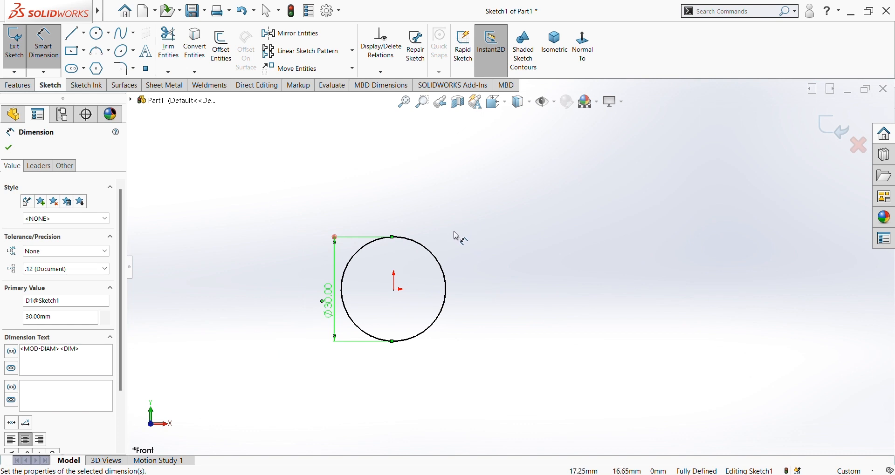
scroll(456, 236, "down", 1)
scroll(476, 252, "up", 2)
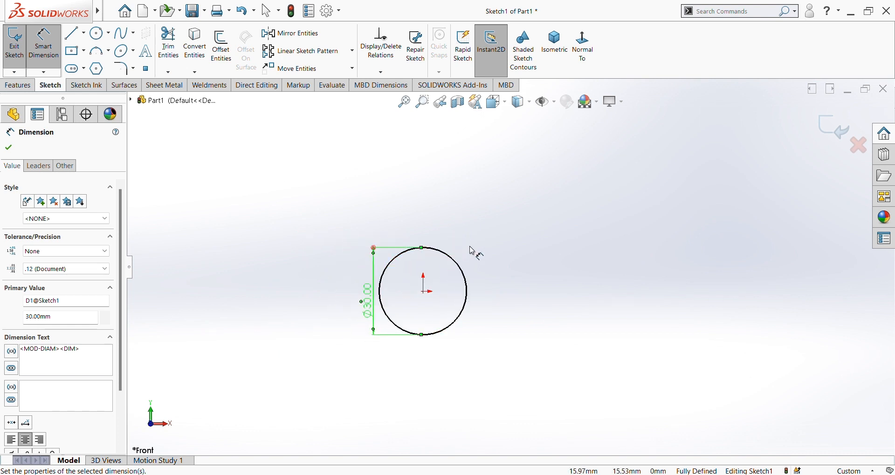
scroll(546, 298, "up", 1)
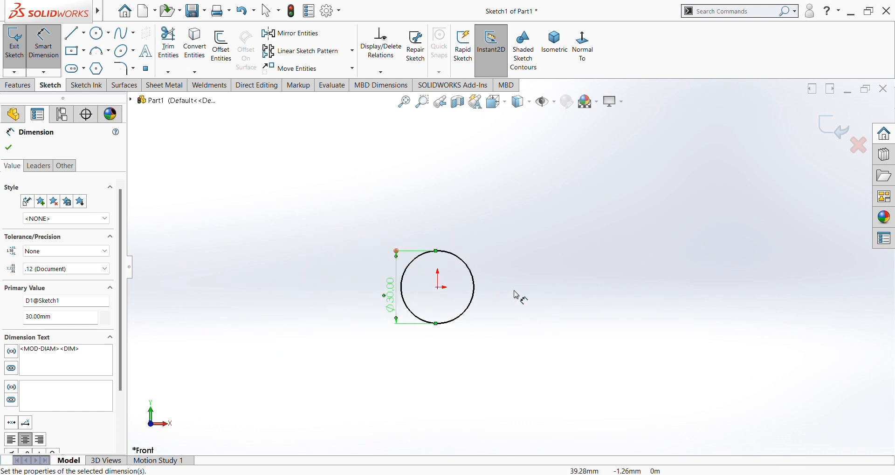
scroll(258, 288, "down", 1)
scroll(255, 288, "up", 1)
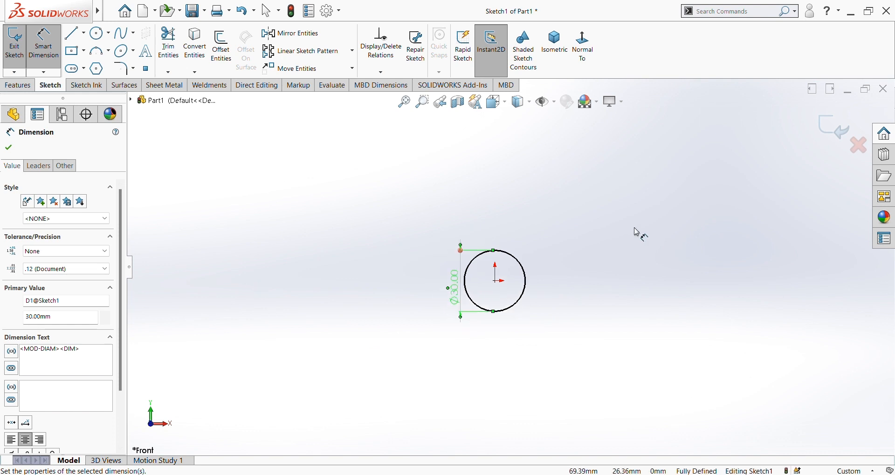
scroll(602, 244, "down", 1)
scroll(608, 261, "down", 1)
scroll(599, 284, "down", 1)
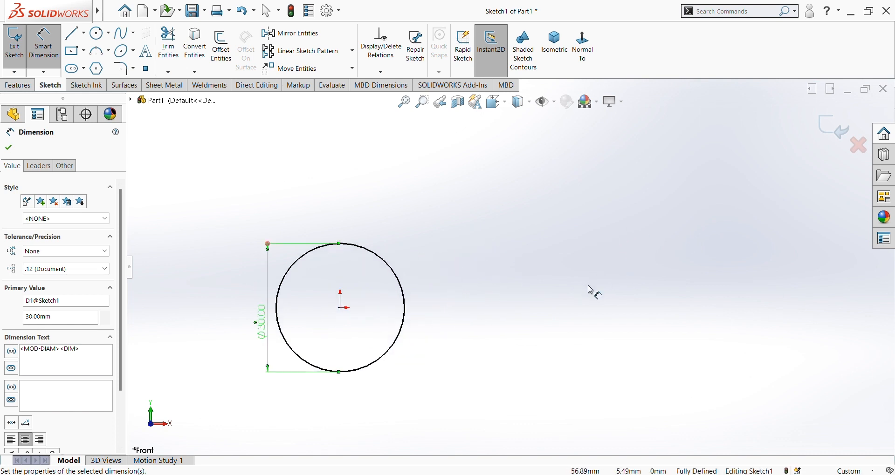
scroll(588, 292, "up", 1)
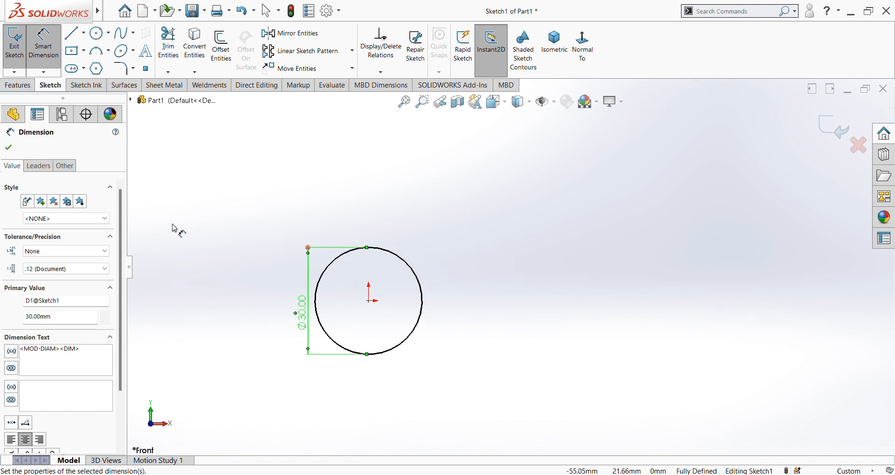
Extrude the circle as a blind boss in the reversed direction with a depth of 35 mm.
left_click(16, 85)
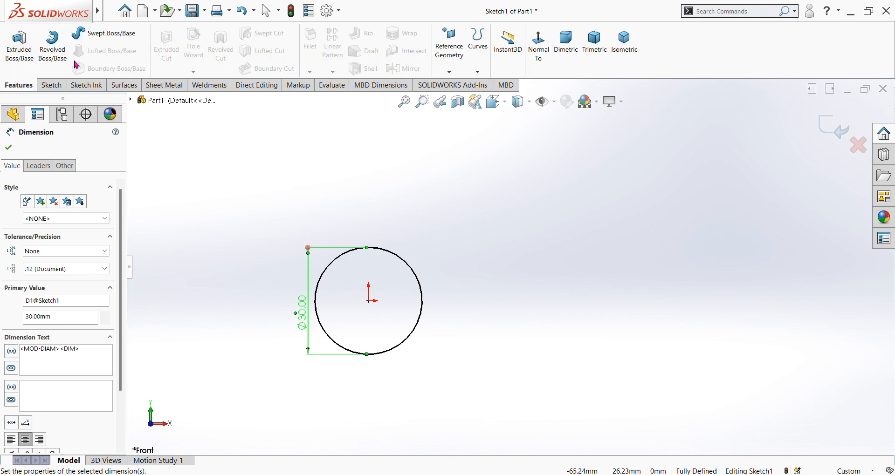
left_click(23, 65)
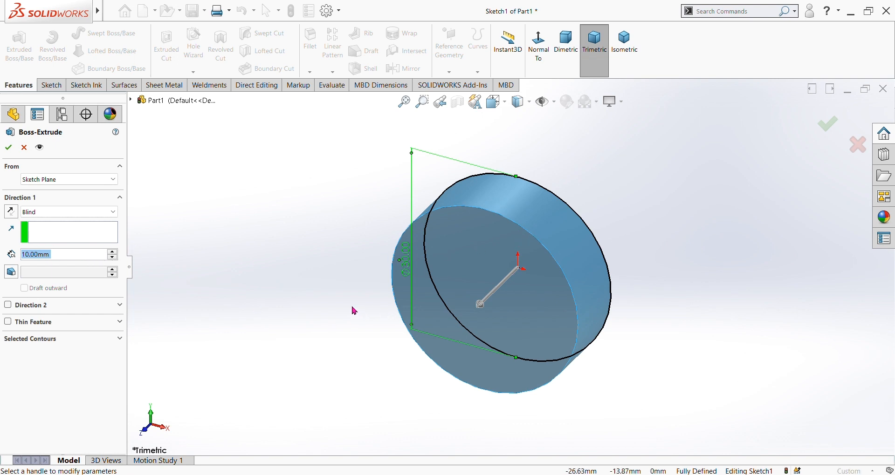
scroll(353, 305, "up", 1)
scroll(385, 301, "up", 2)
scroll(709, 245, "down", 2)
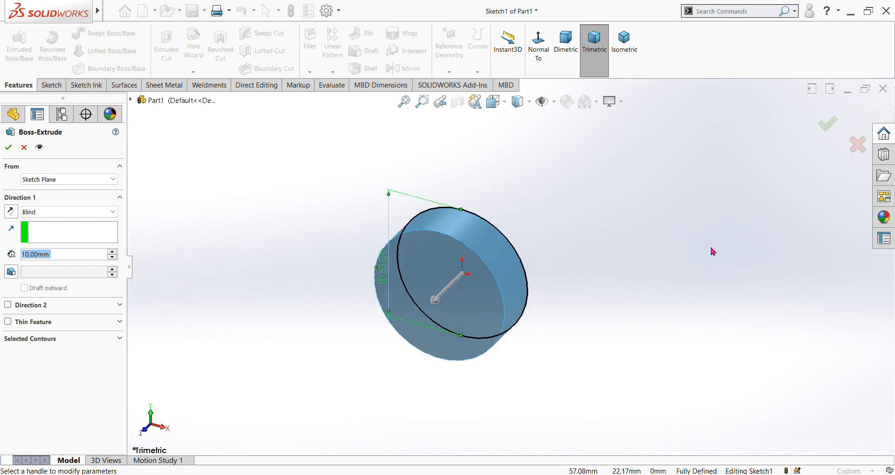
scroll(488, 217, "up", 1)
scroll(518, 211, "up", 2)
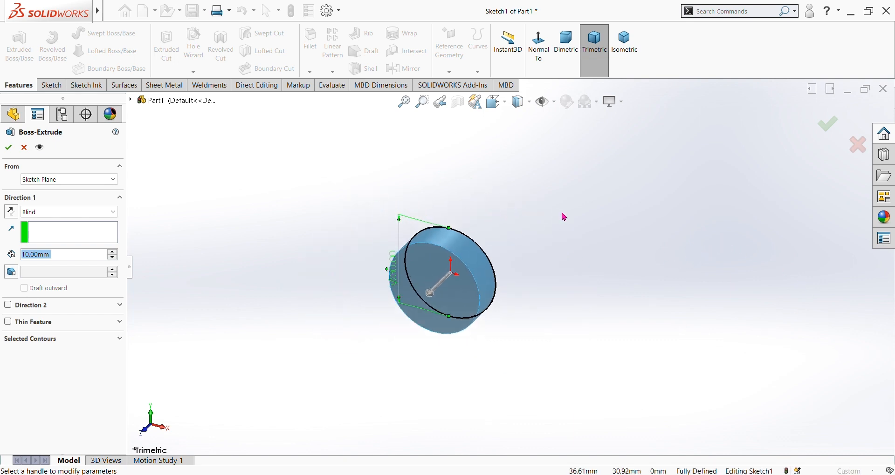
scroll(573, 236, "down", 2)
scroll(505, 260, "up", 2)
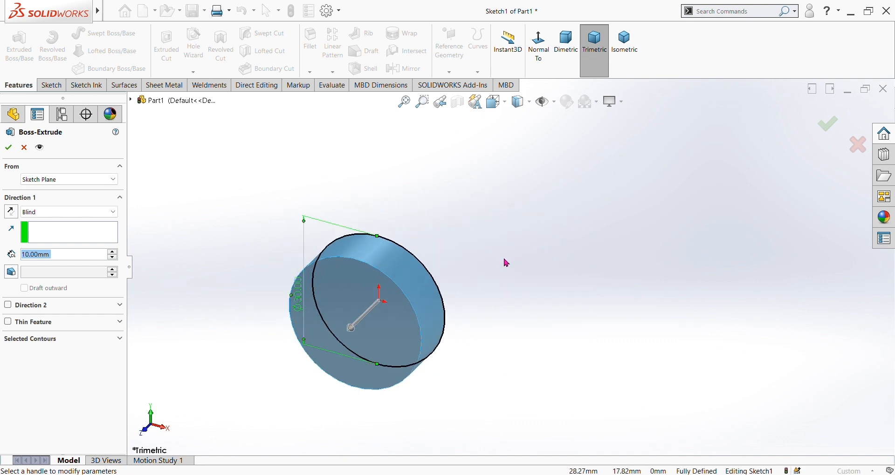
scroll(513, 293, "down", 1)
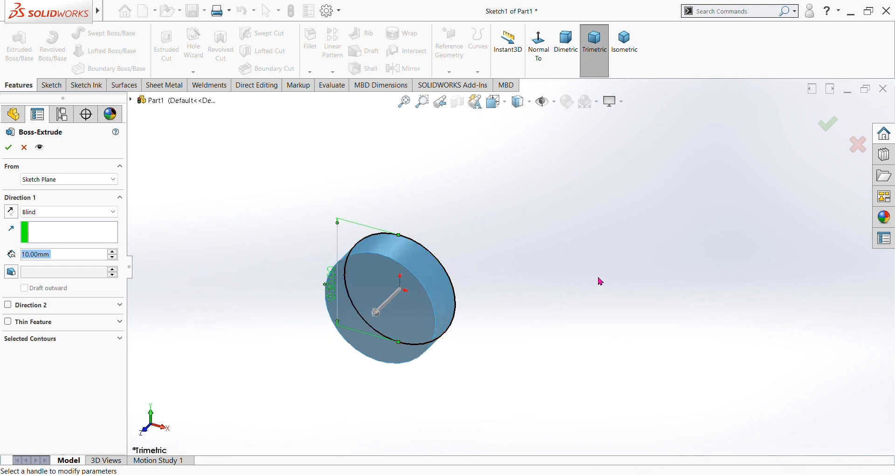
scroll(610, 273, "up", 1)
scroll(620, 270, "down", 1)
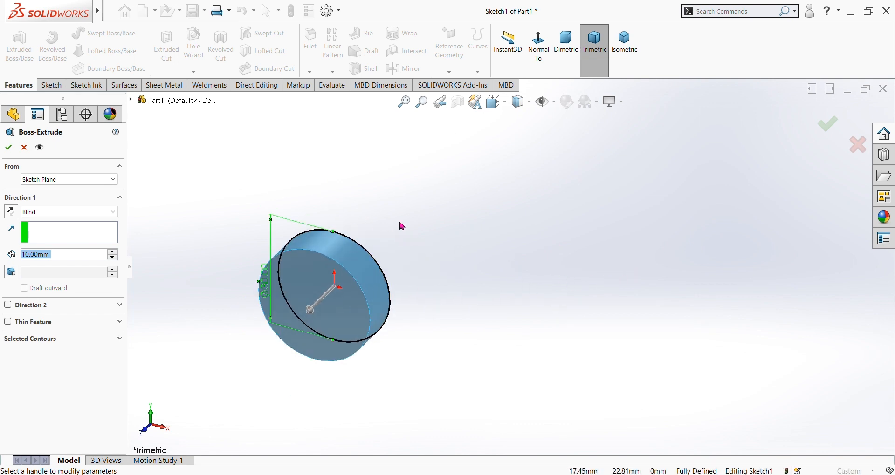
scroll(379, 219, "up", 1)
scroll(508, 234, "down", 1)
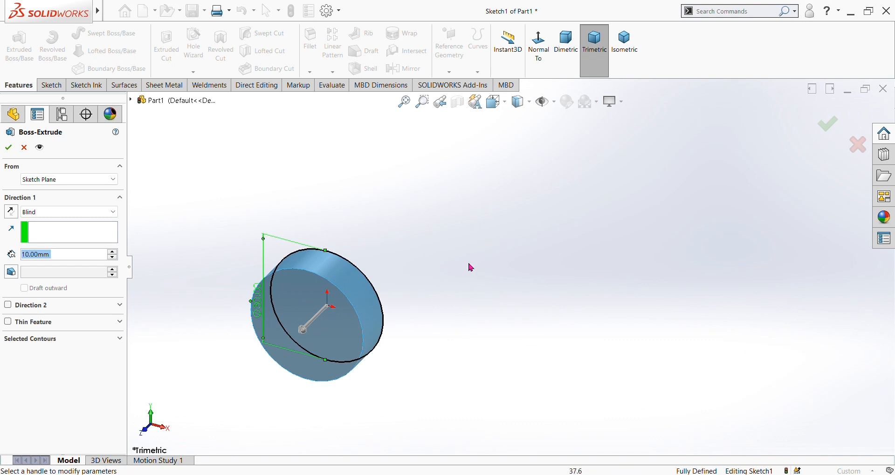
scroll(384, 290, "up", 1)
scroll(408, 278, "up", 1)
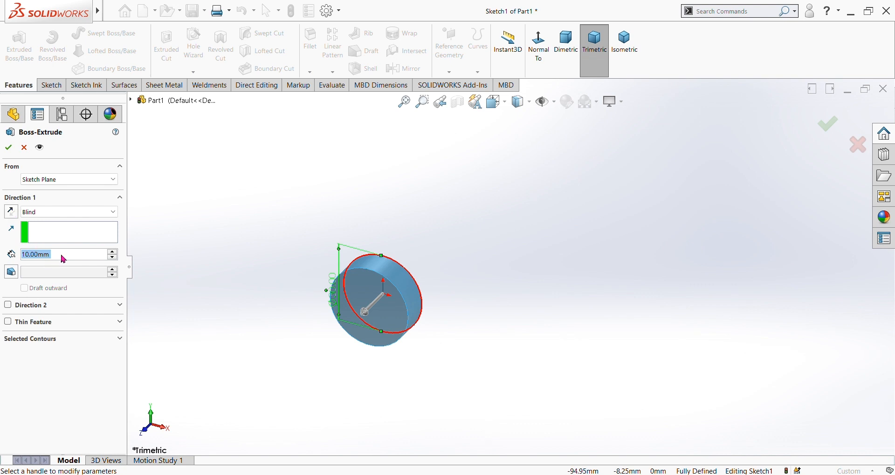
left_click(16, 214)
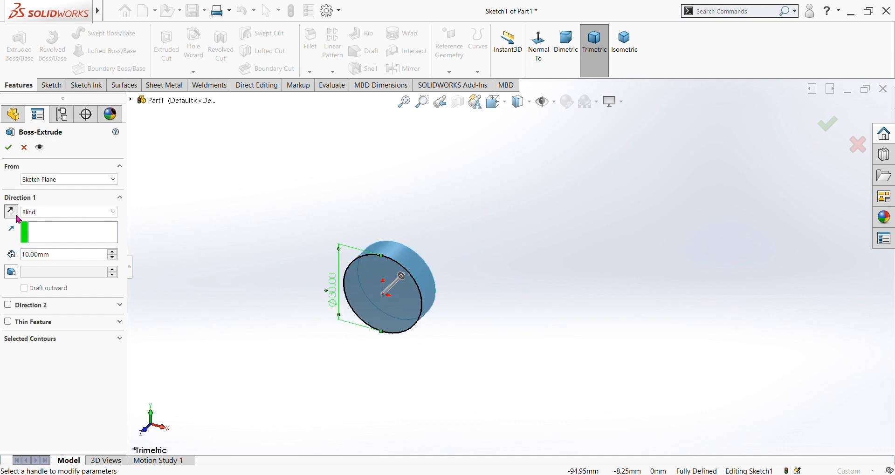
left_click_drag(73, 262, 26, 267)
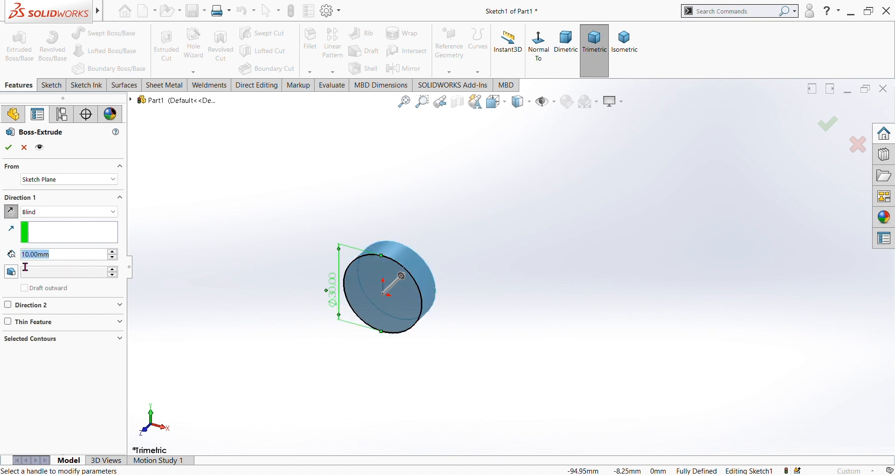
type("25")
key("Return")
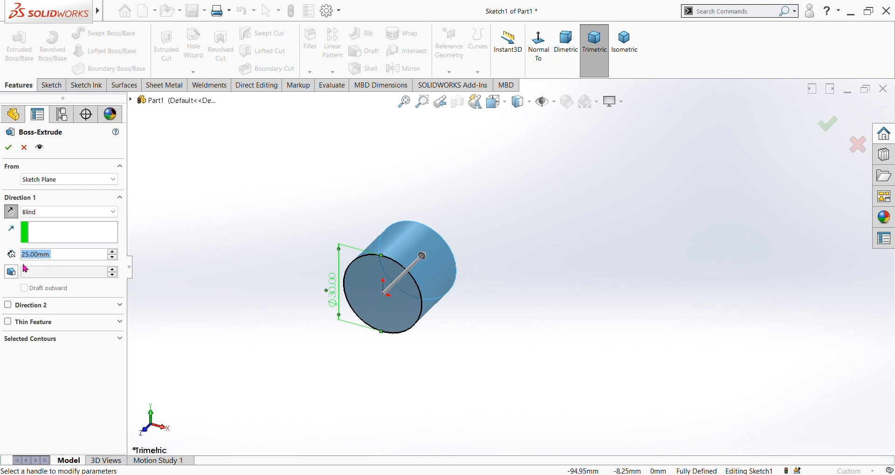
type("3")
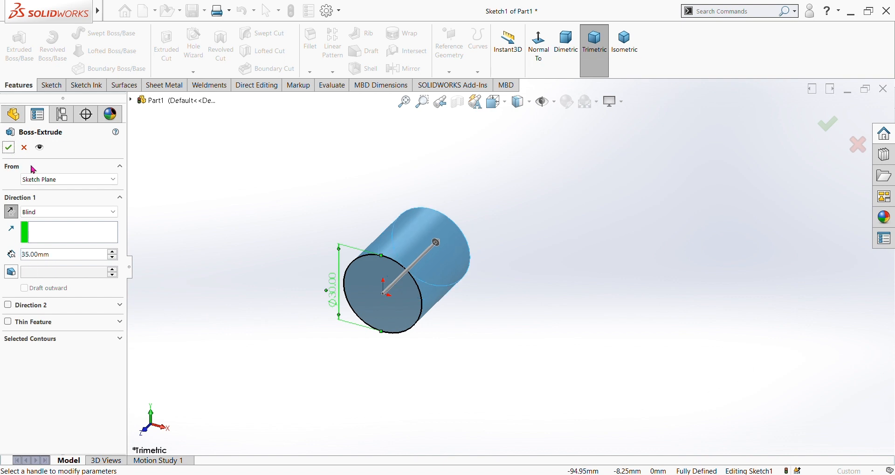
left_click(8, 149)
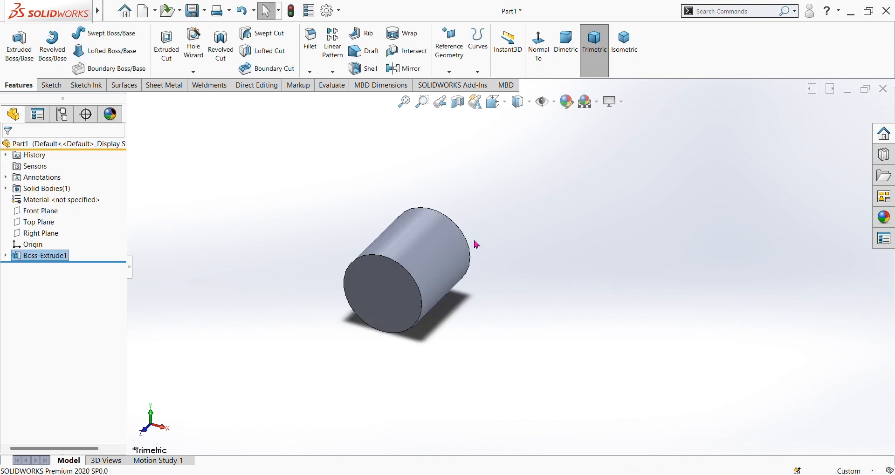
Edit the cylinder's boss extrusion and set its depth to 45 mm.
middle_click_drag(475, 241, 440, 180)
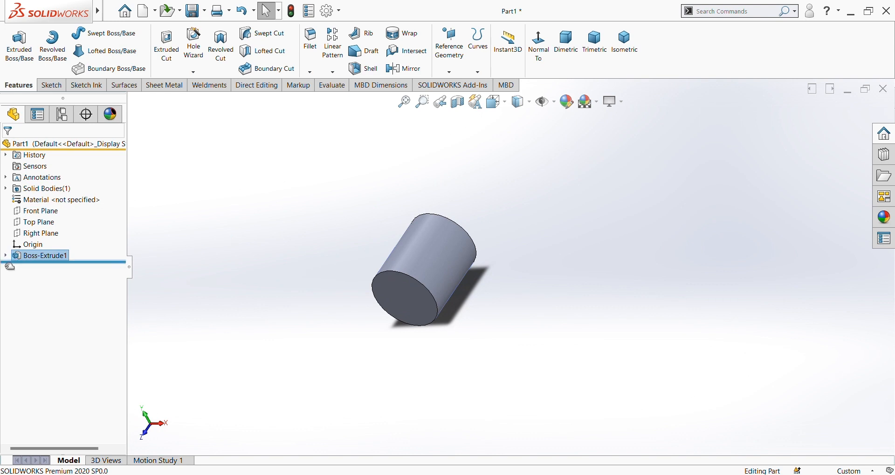
left_click(22, 257)
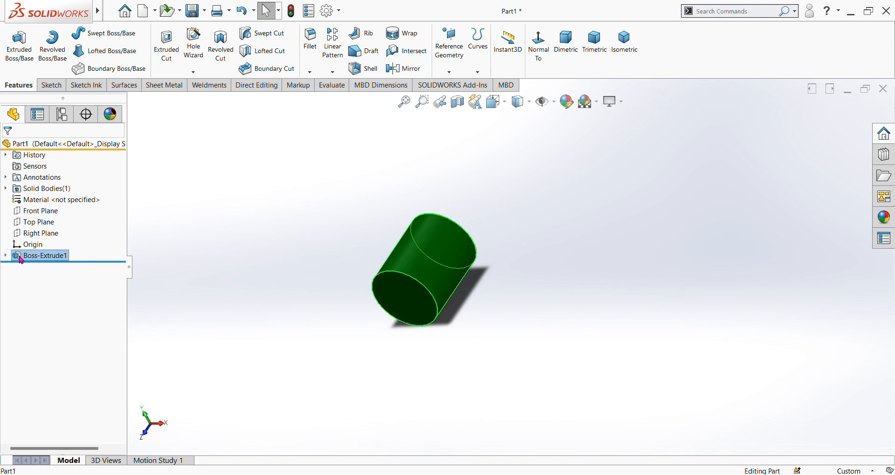
left_click(34, 231)
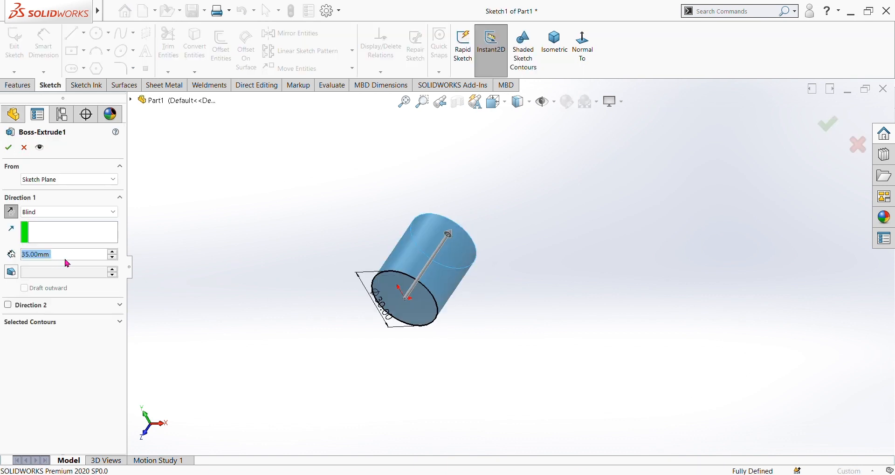
type("45")
left_click(9, 148)
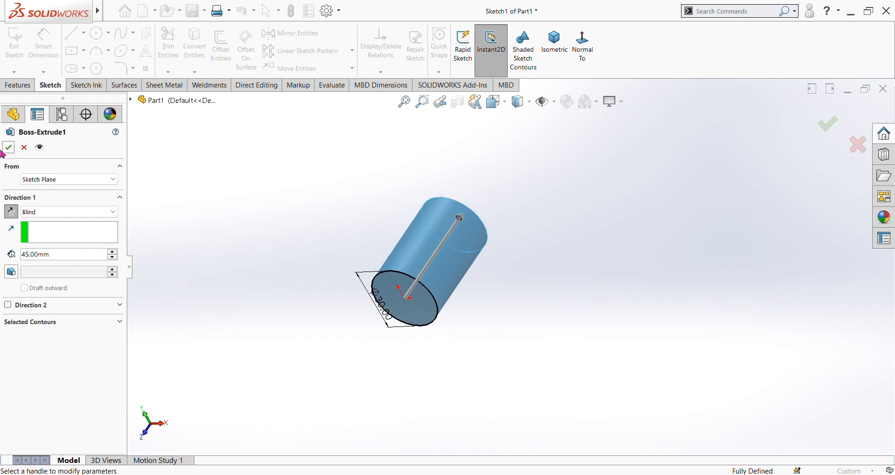
left_click(9, 148)
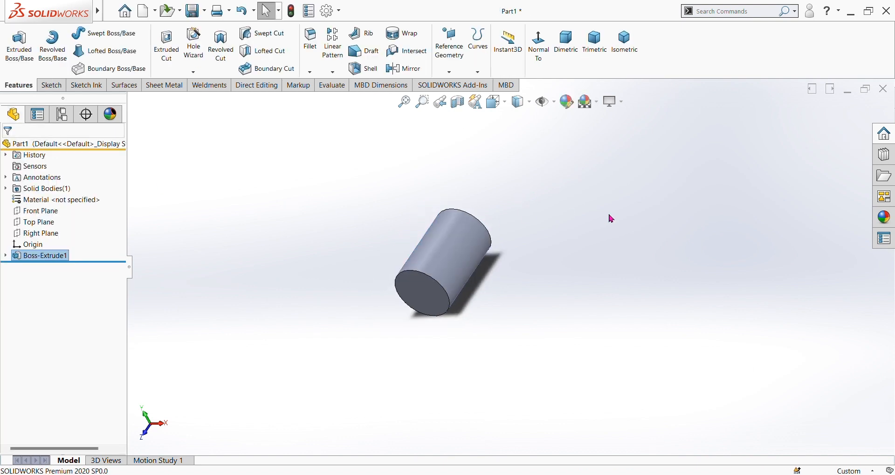
Start a new sketch on the cylinder's end face opposite the original sketch plane, viewed normal to the face.
middle_click_drag(469, 183, 346, 372)
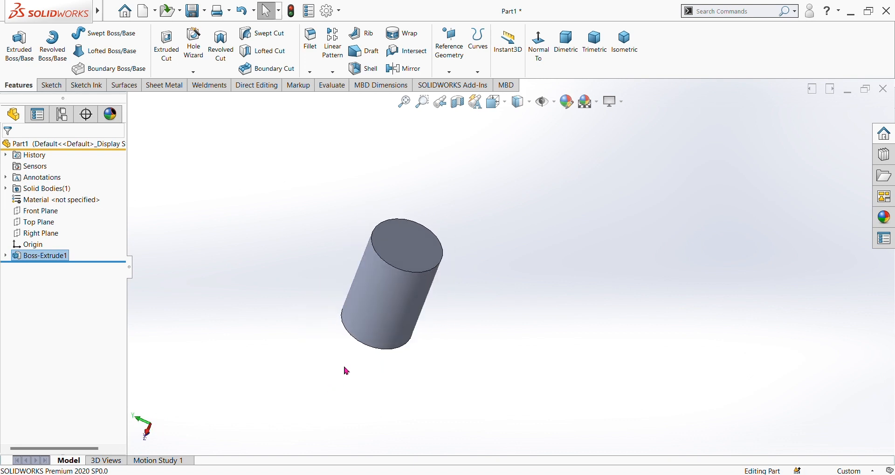
middle_click_drag(531, 183, 509, 373)
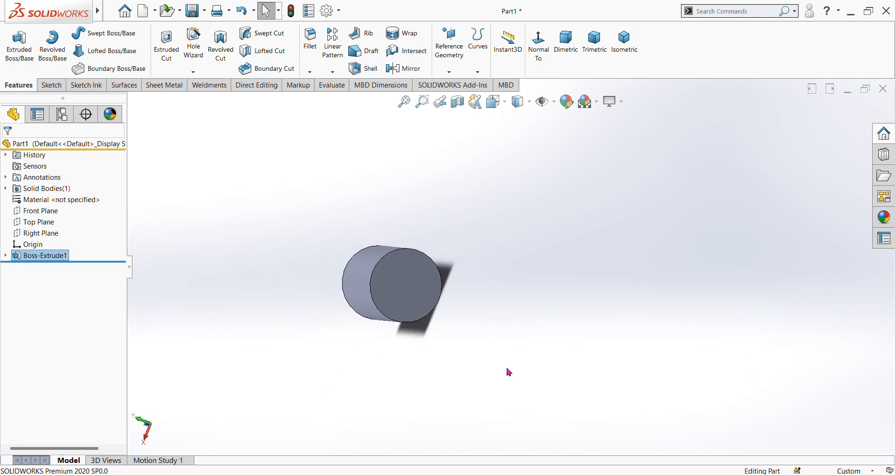
left_click(408, 292)
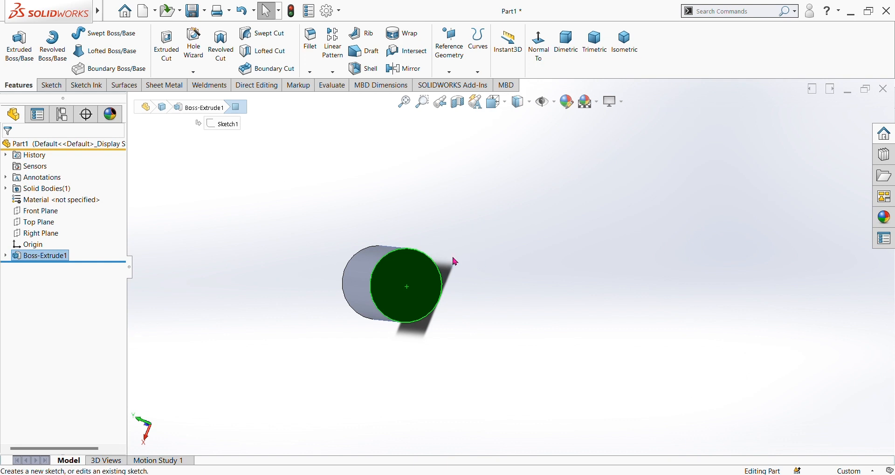
left_click(456, 262)
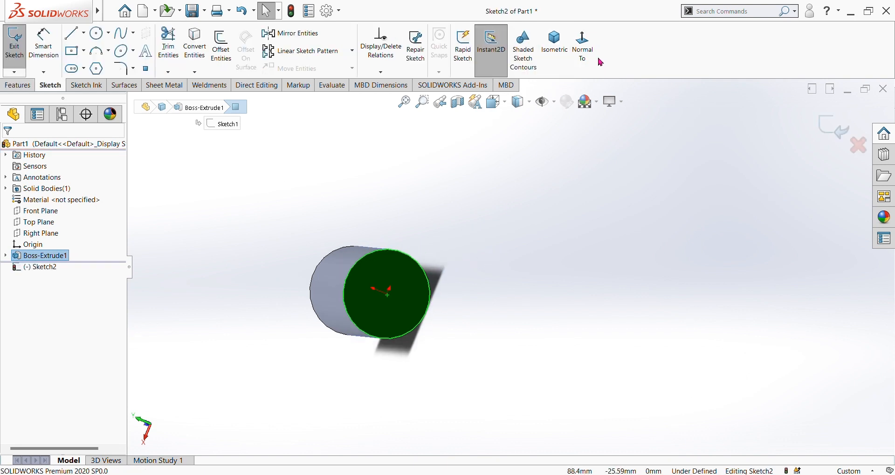
left_click(584, 47)
scroll(624, 182, "up", 2)
scroll(701, 185, "down", 2)
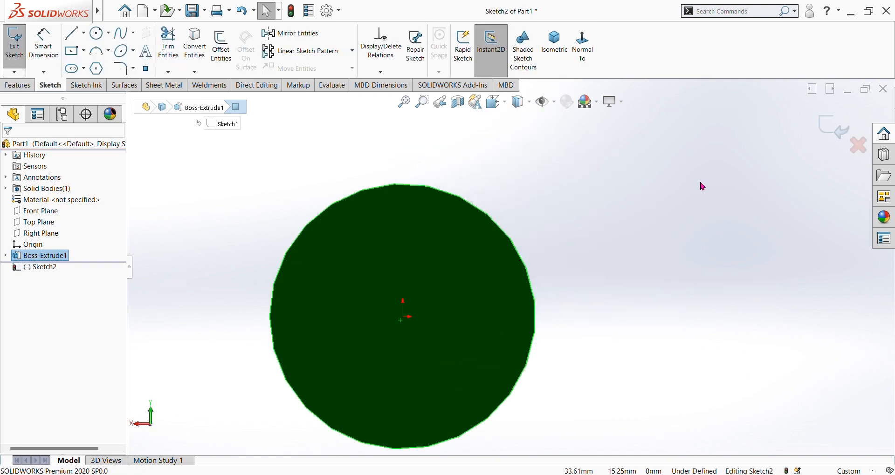
scroll(636, 228, "up", 2)
scroll(627, 260, "down", 1)
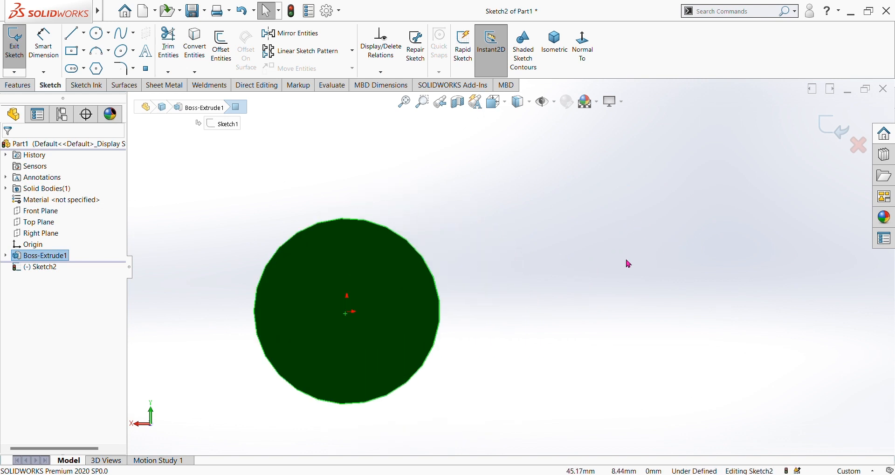
Sketch a circle about 24 mm in diameter on the cylinder's end face, centred on the origin.
scroll(523, 270, "up", 2)
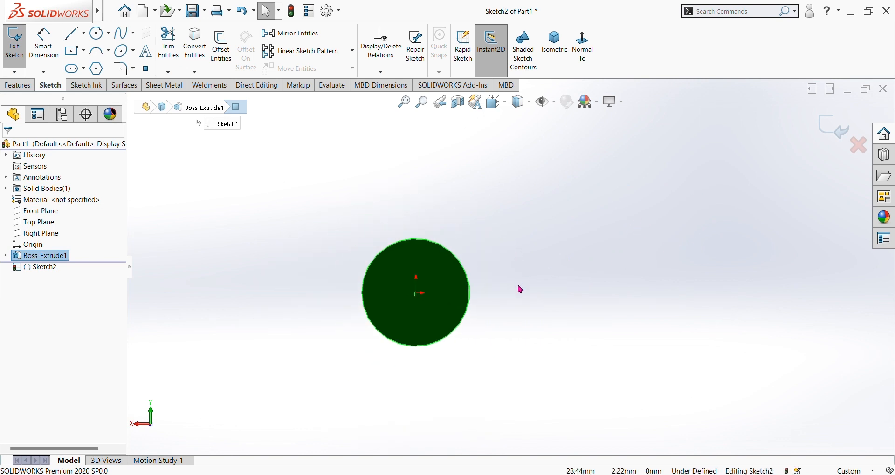
scroll(471, 334, "down", 1)
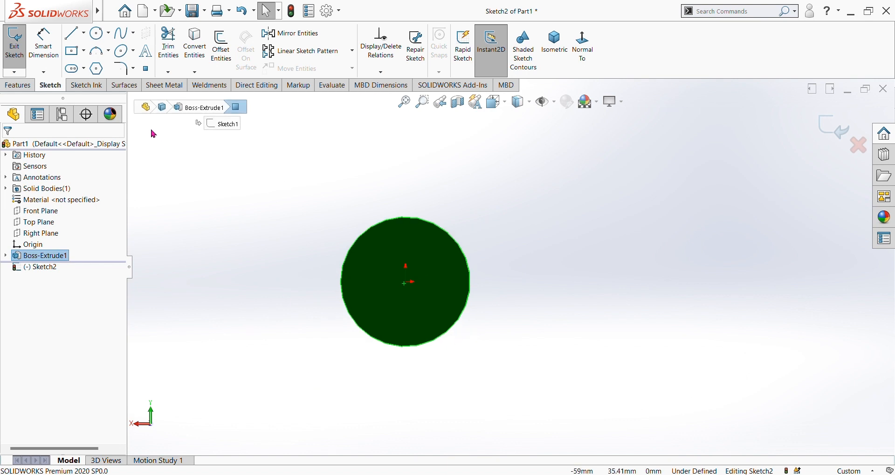
left_click(96, 35)
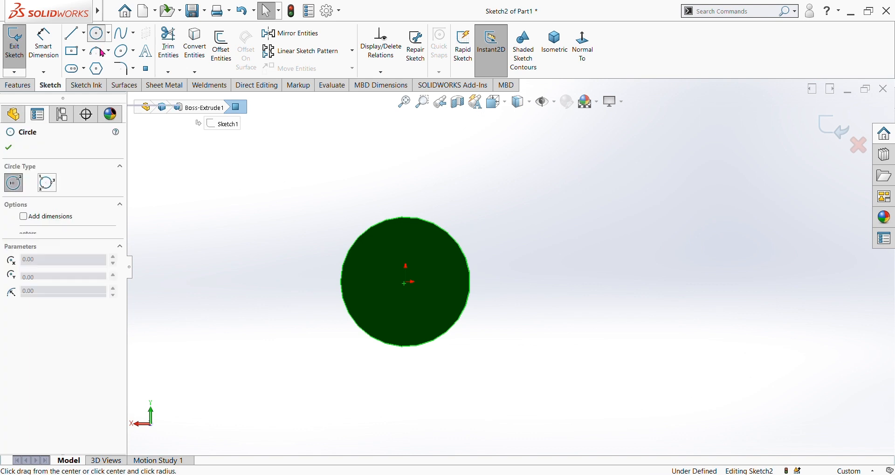
left_click(405, 282)
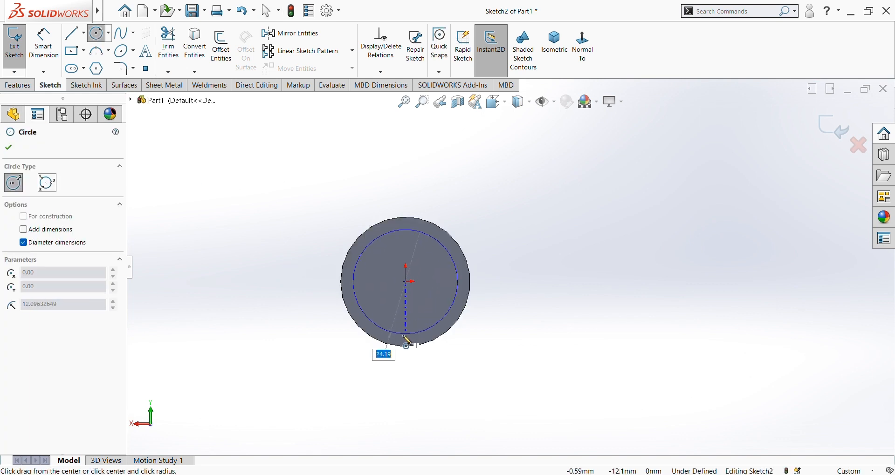
left_click(406, 341)
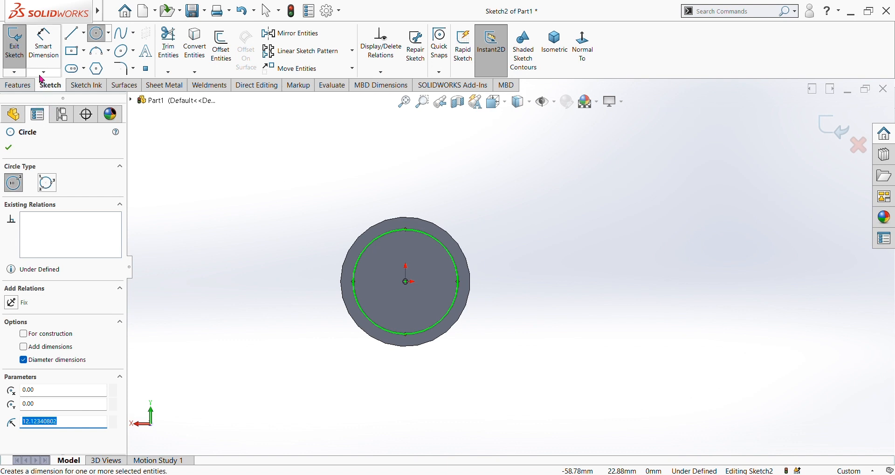
Dimension the circle on the end face and set its diameter to 26 mm.
left_click(43, 47)
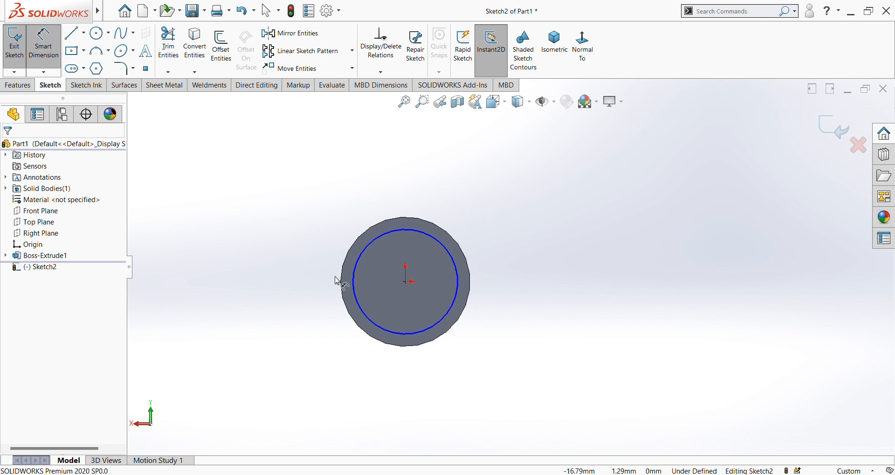
left_click(353, 281)
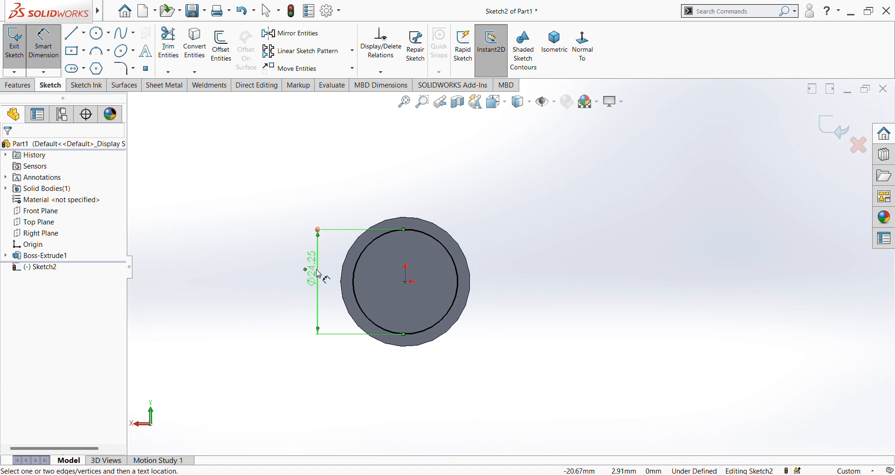
left_click(318, 274)
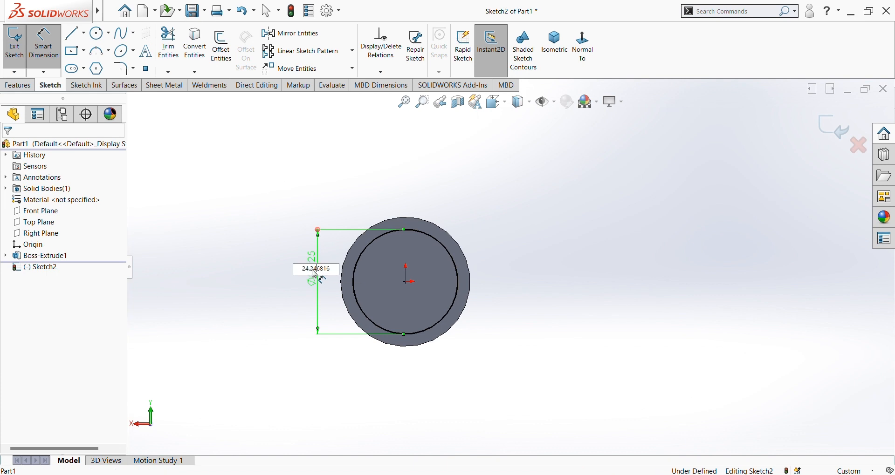
left_click_drag(333, 269, 281, 272)
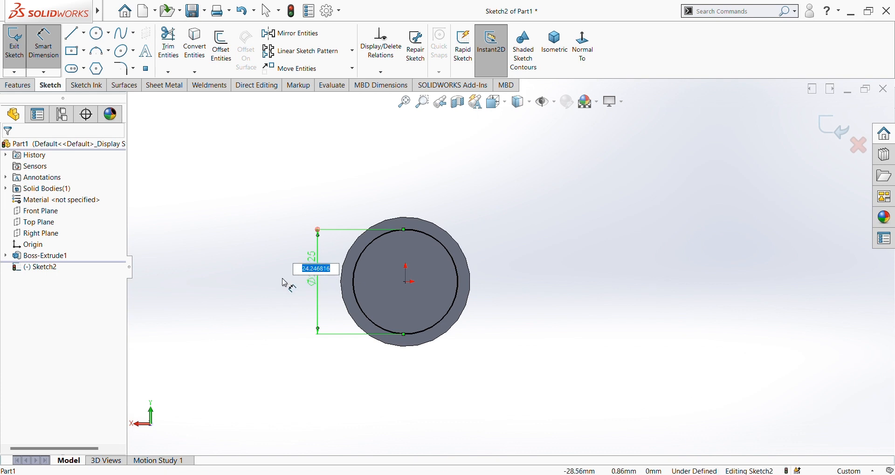
type("26")
key("Return")
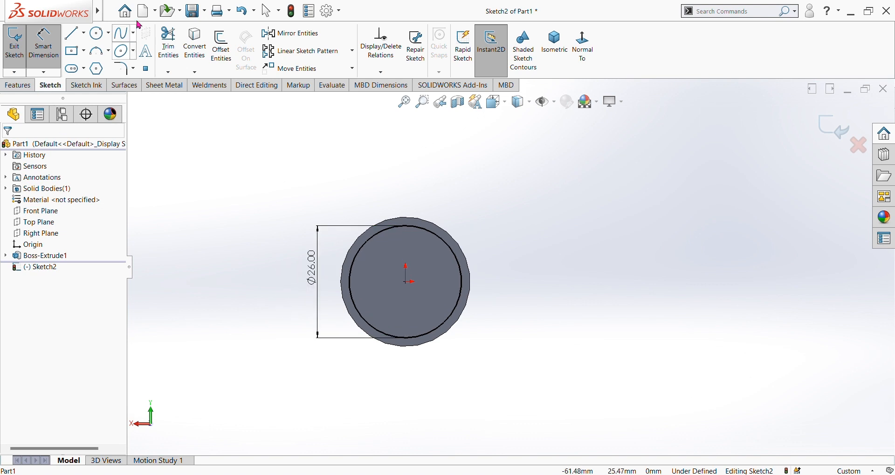
Sketch a second circle centred on the origin, coincident with the cylinder's outer edge.
left_click(97, 32)
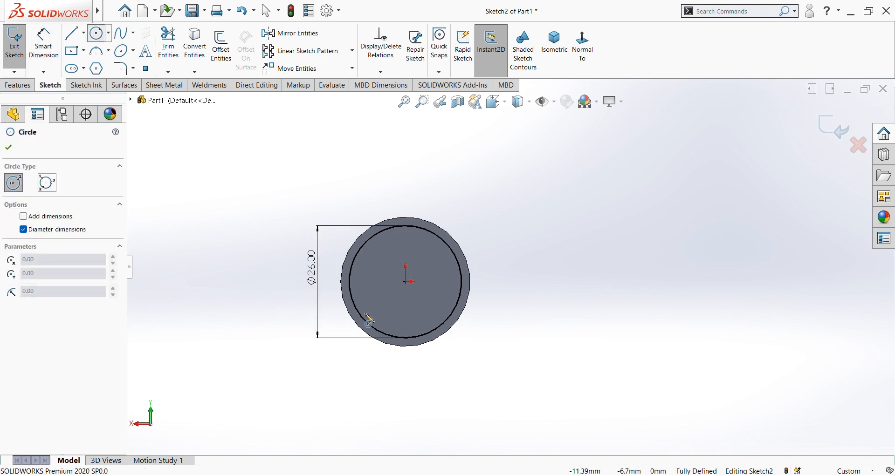
left_click(407, 281)
left_click(412, 223)
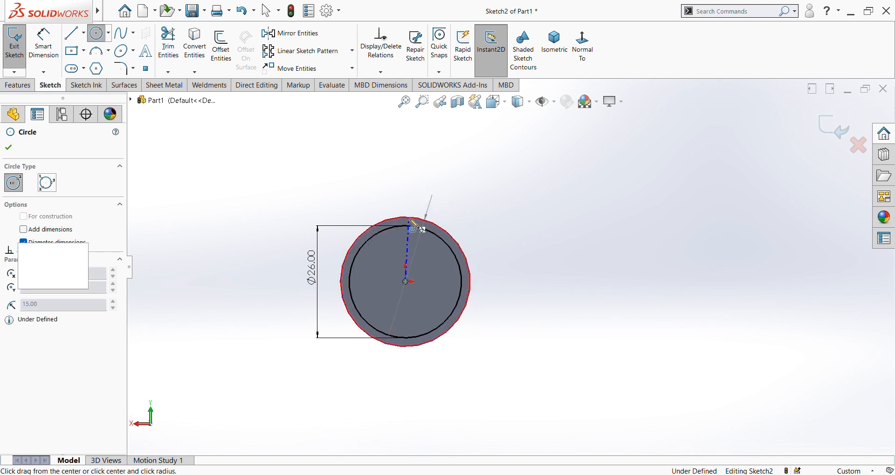
left_click(8, 148)
Cut the ring between the two circles with a blind Extruded Cut 3 mm deep.
left_click(13, 86)
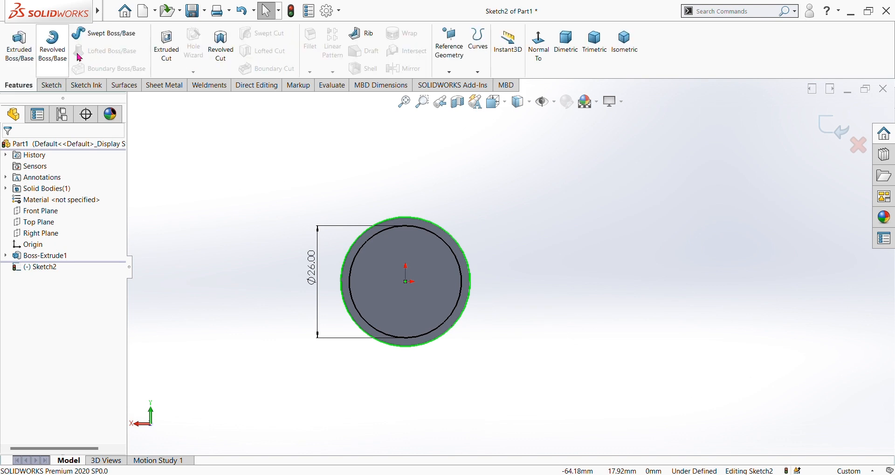
left_click(163, 54)
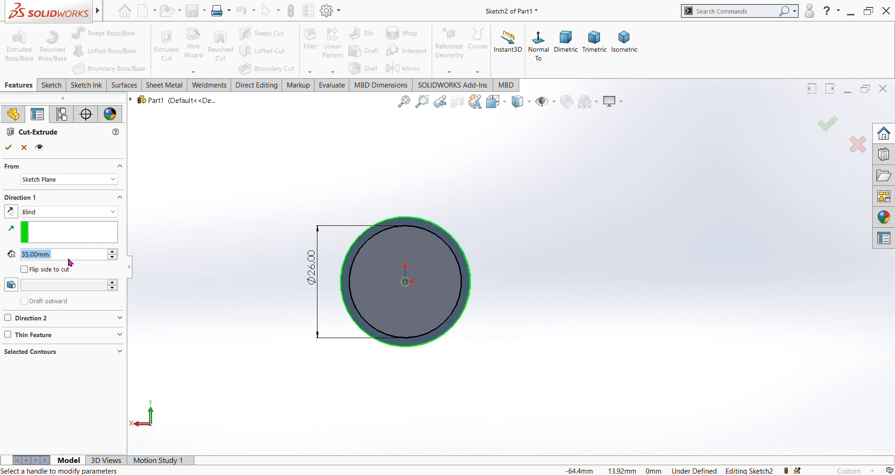
type("3")
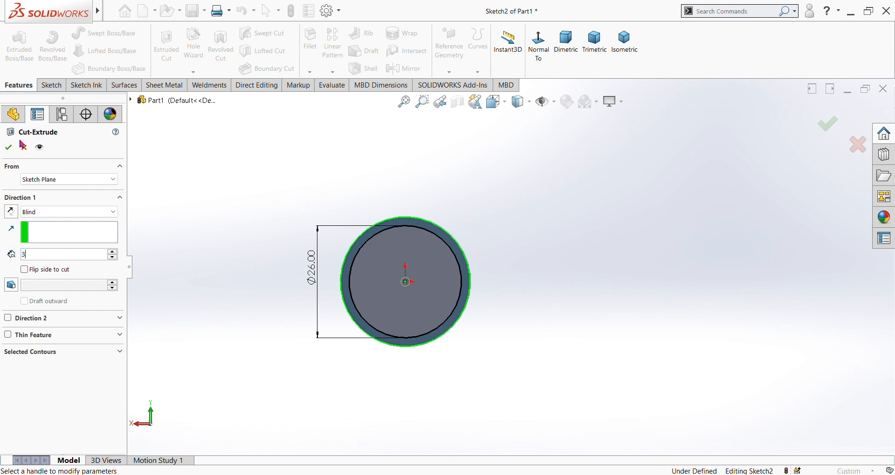
left_click(9, 149)
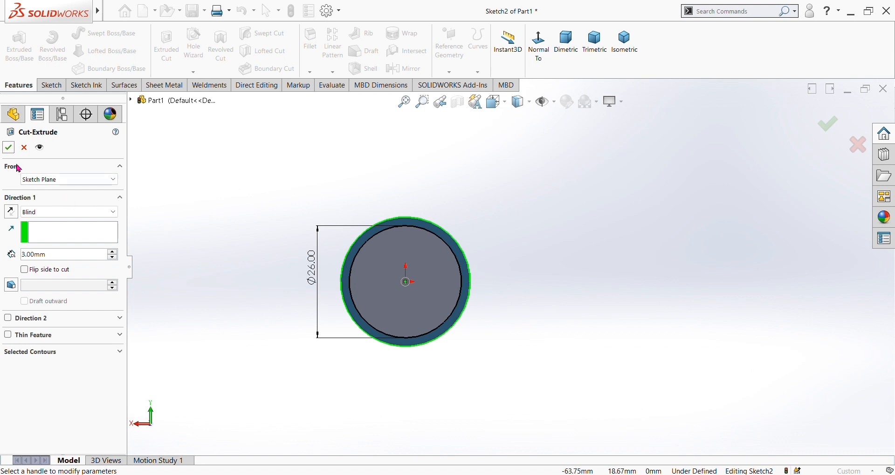
left_click(8, 148)
middle_click_drag(191, 241, 542, 206)
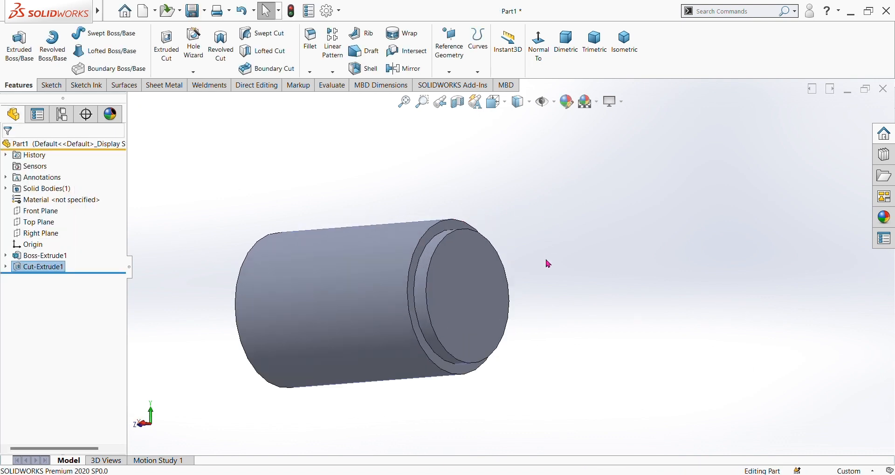
scroll(544, 258, "down", 2)
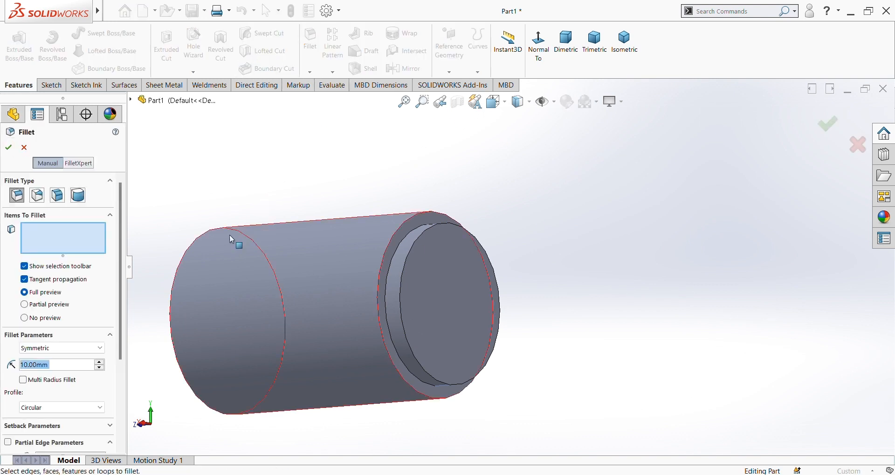
type("1")
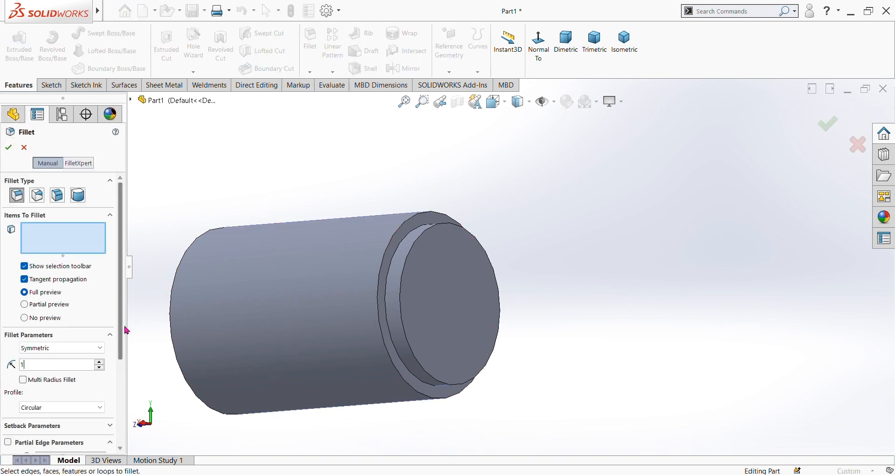
left_click(395, 264)
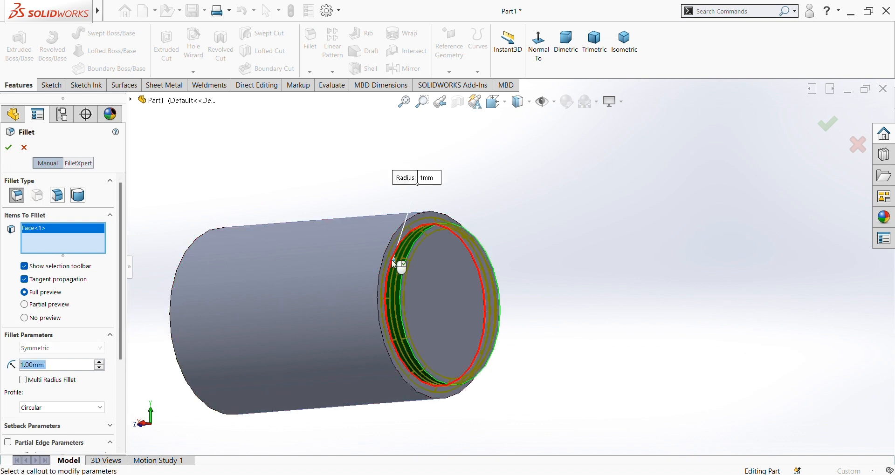
left_click(395, 264)
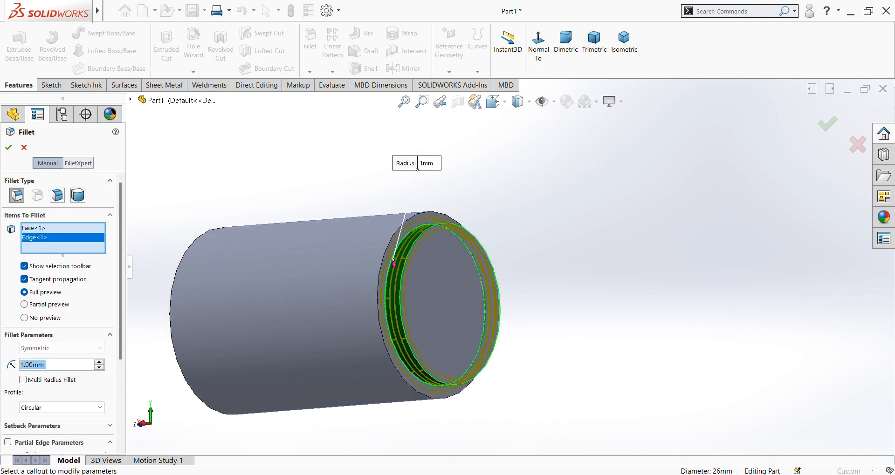
left_click(24, 147)
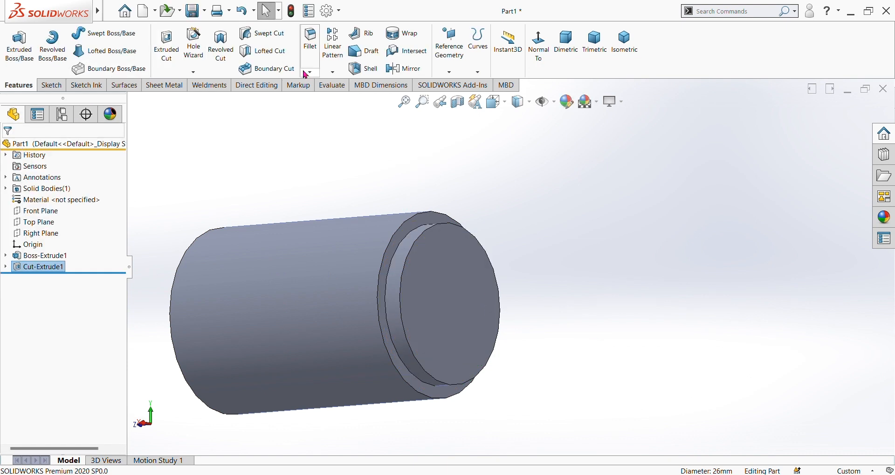
left_click(310, 40)
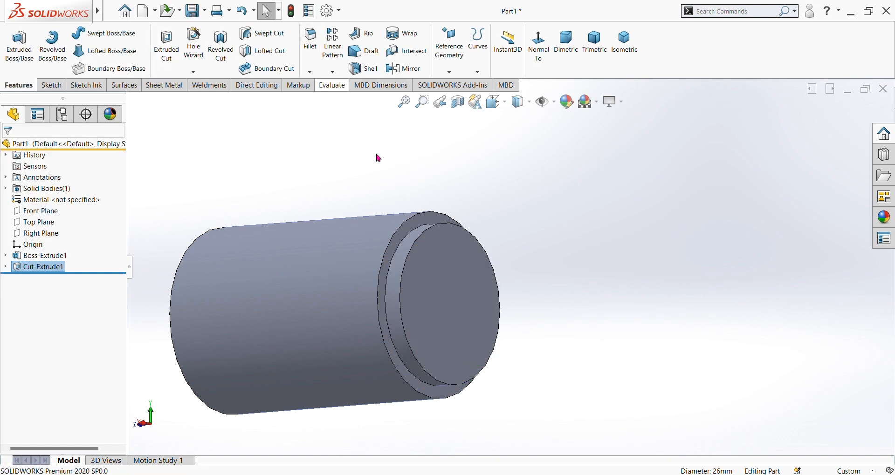
scroll(392, 226, "down", 1)
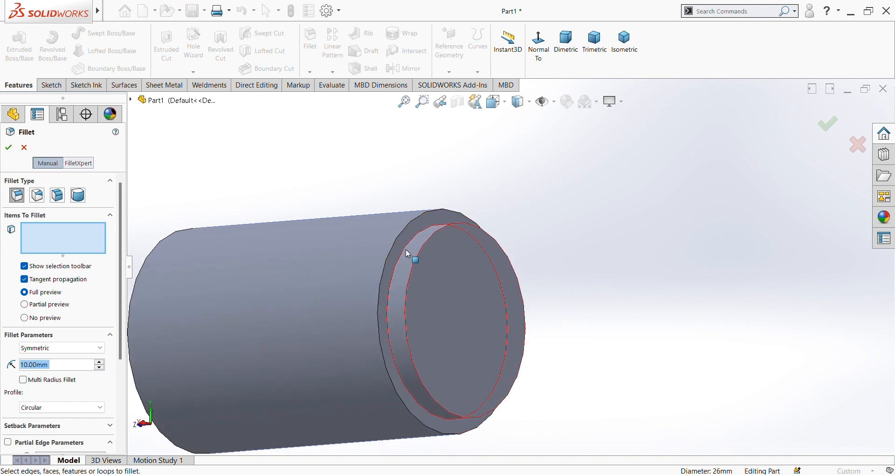
left_click(407, 253)
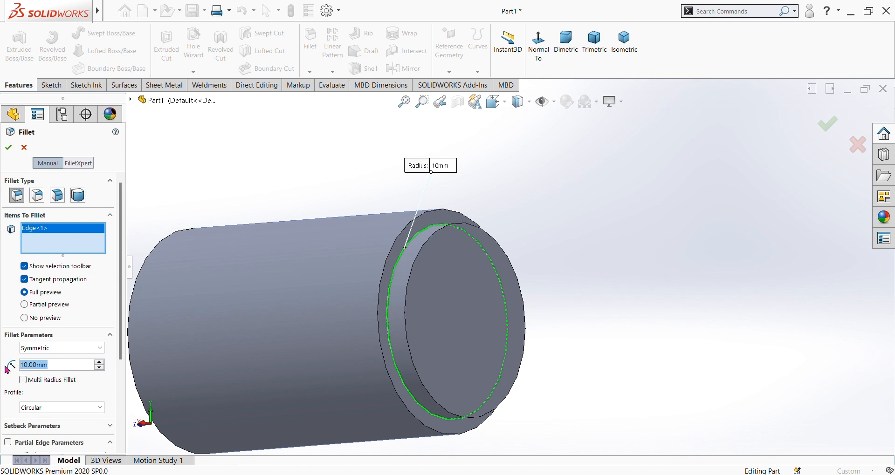
type("1")
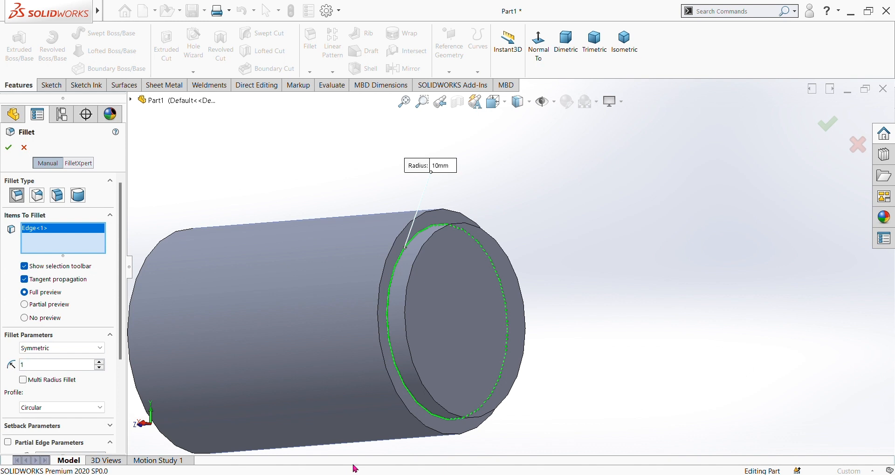
left_click(407, 245)
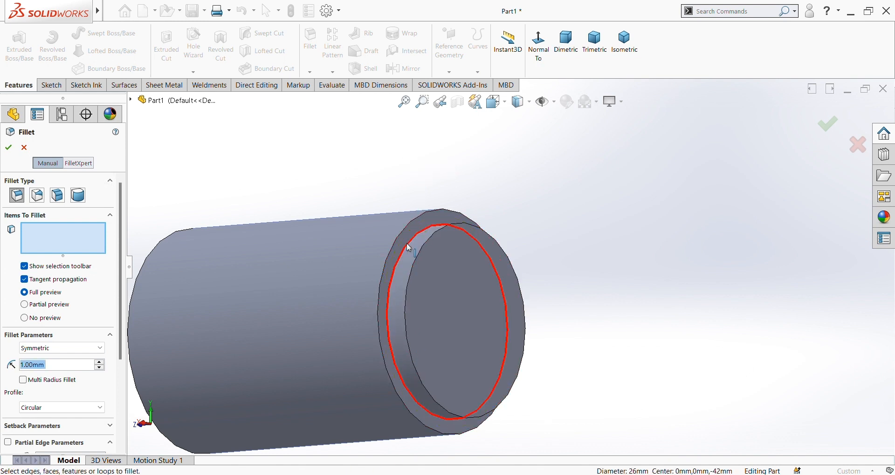
left_click(24, 148)
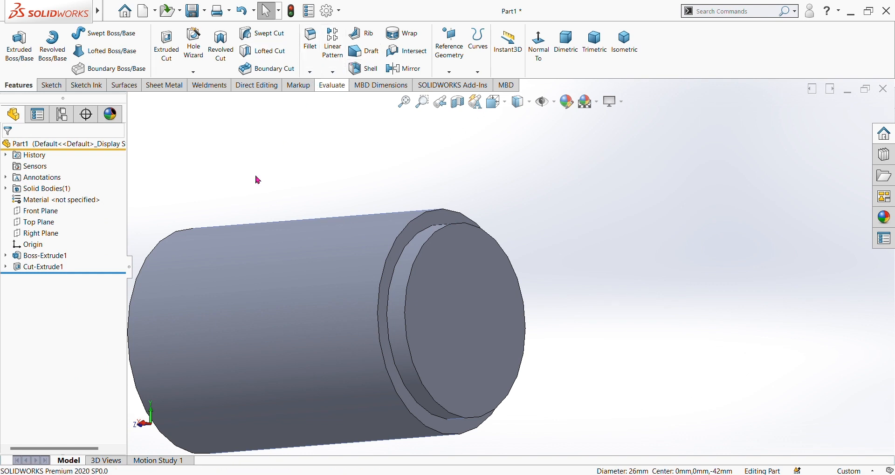
Fillet the inner circular edge where the 26 mm step meets the shoulder with a 1 mm radius.
type("1")
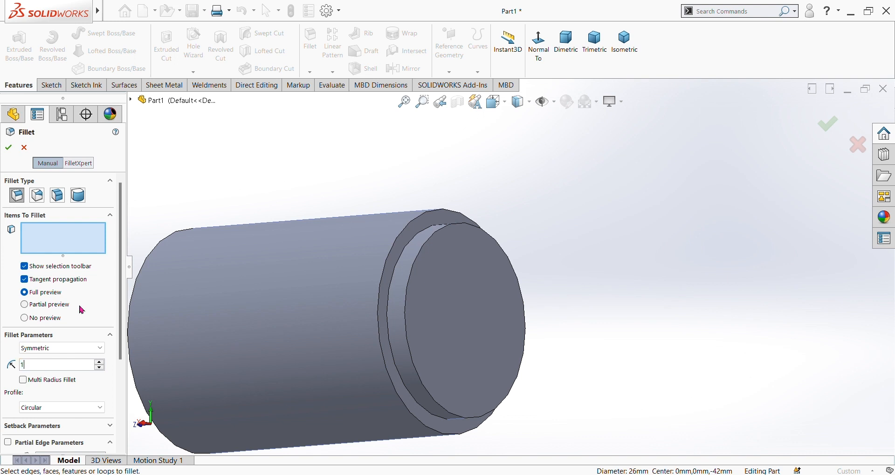
left_click(401, 254)
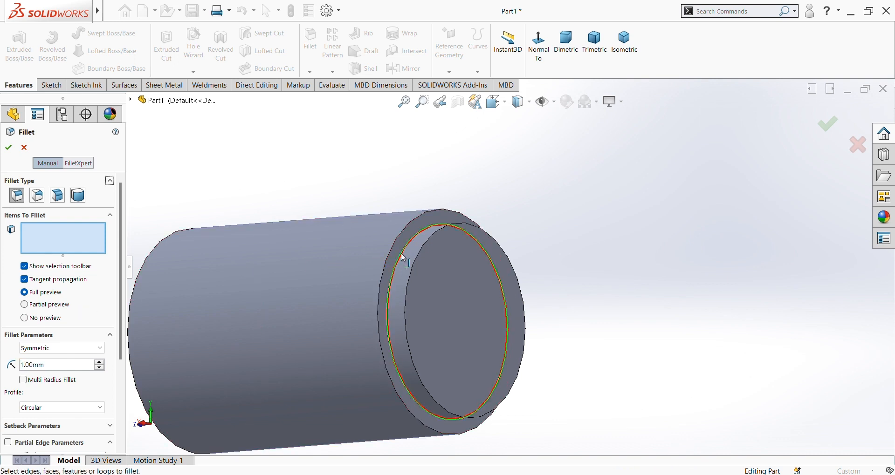
left_click(9, 148)
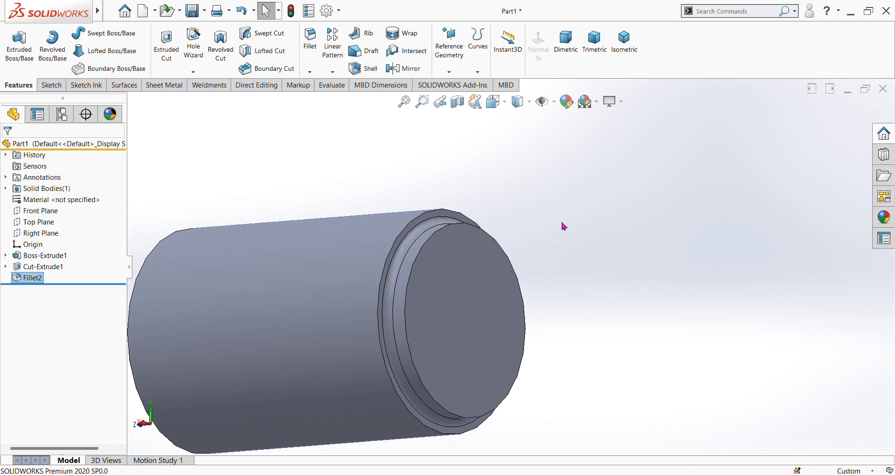
middle_click_drag(560, 220, 495, 154)
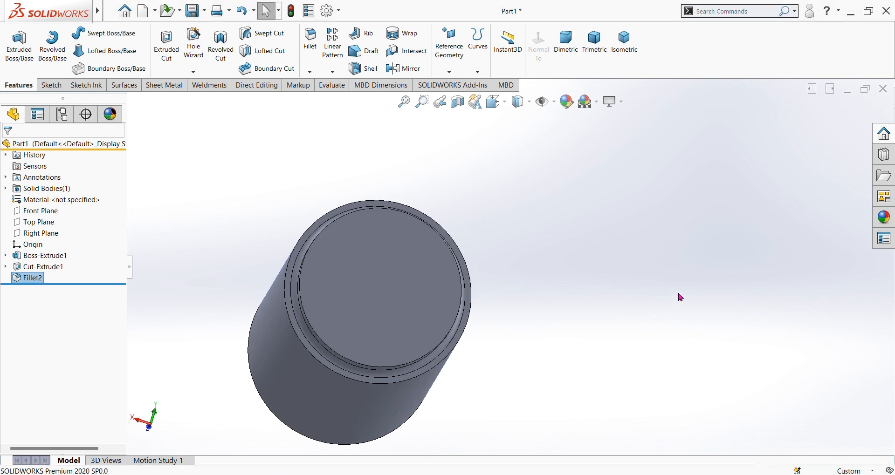
left_click(884, 222)
left_click(772, 122)
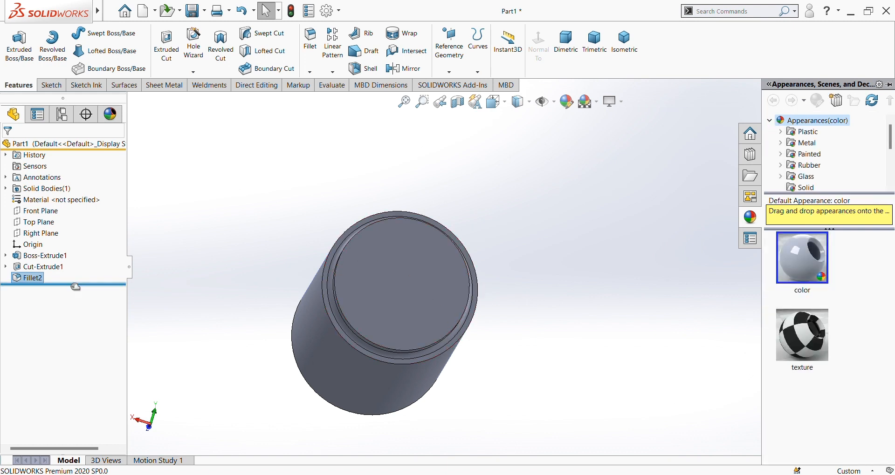
left_click(55, 322)
left_click(32, 280)
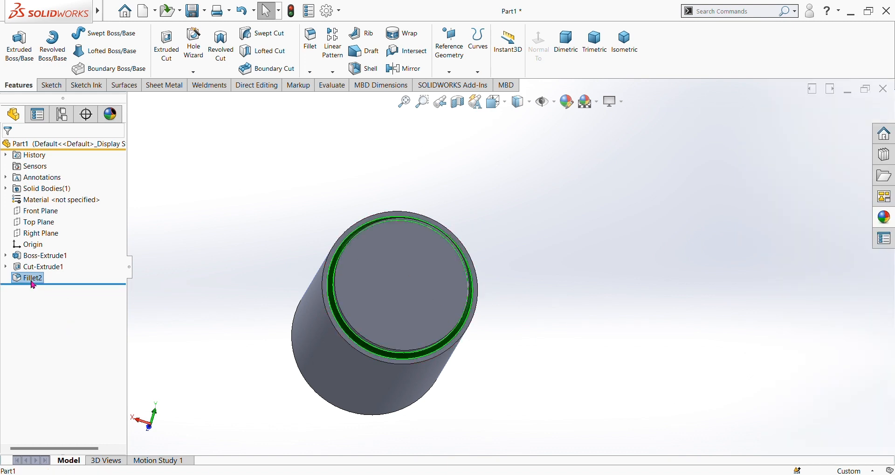
left_click(179, 285)
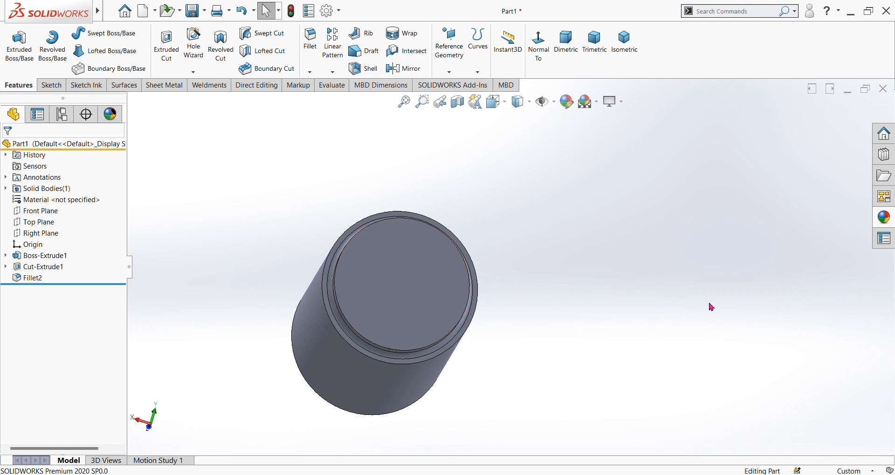
Apply the brushed steel appearance from the metal steel library to the whole part.
left_click(879, 221)
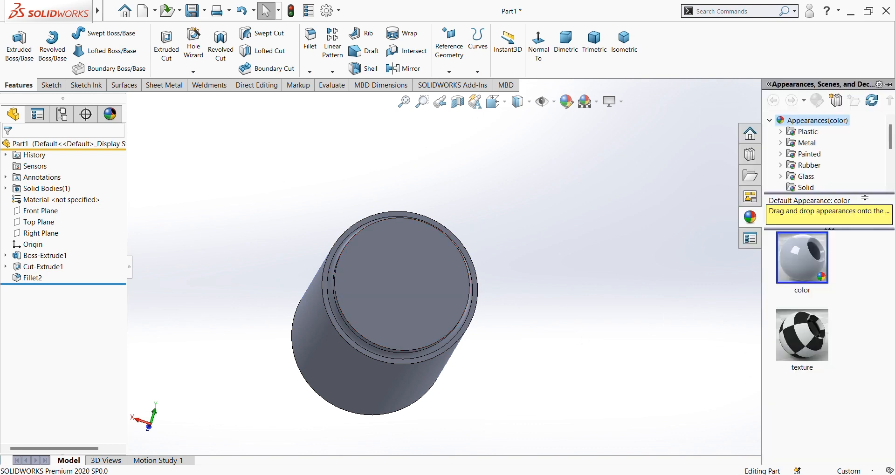
left_click(781, 143)
left_click(815, 131)
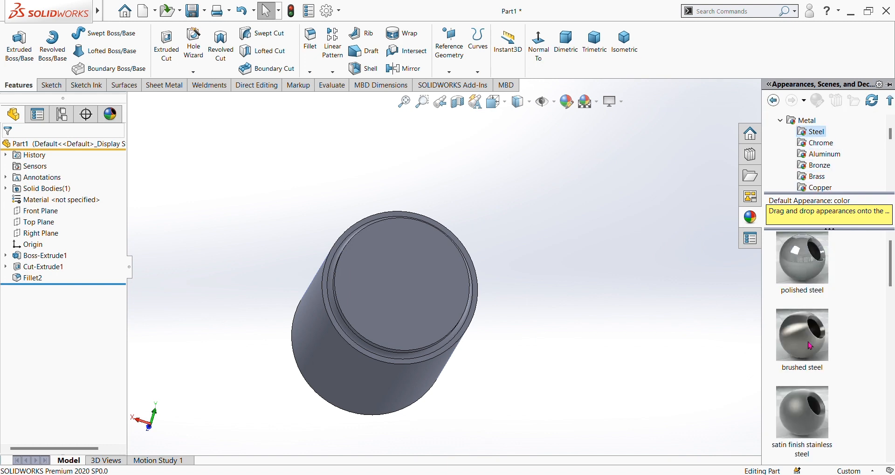
double_click(810, 345)
mouse_move(565, 304)
middle_mouse_down()
mouse_move(545, 379)
mouse_move(540, 308)
middle_mouse_up()
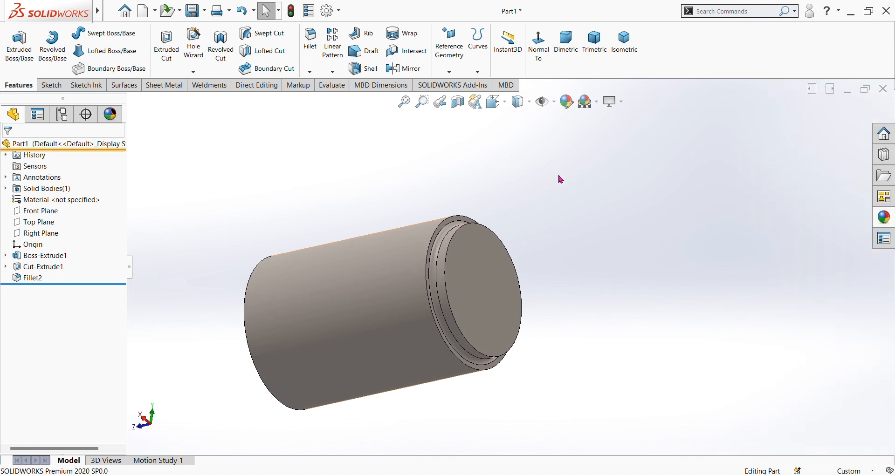
scroll(614, 249, "down", 2)
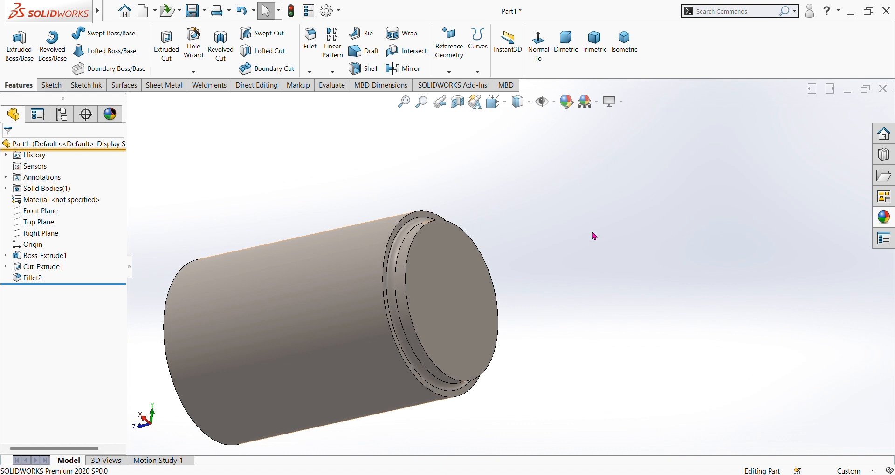
Sketch a circle about 35 mm in diameter, centred on the origin, on the flat end face of the 26 mm step.
middle_click_drag(591, 236, 441, 278)
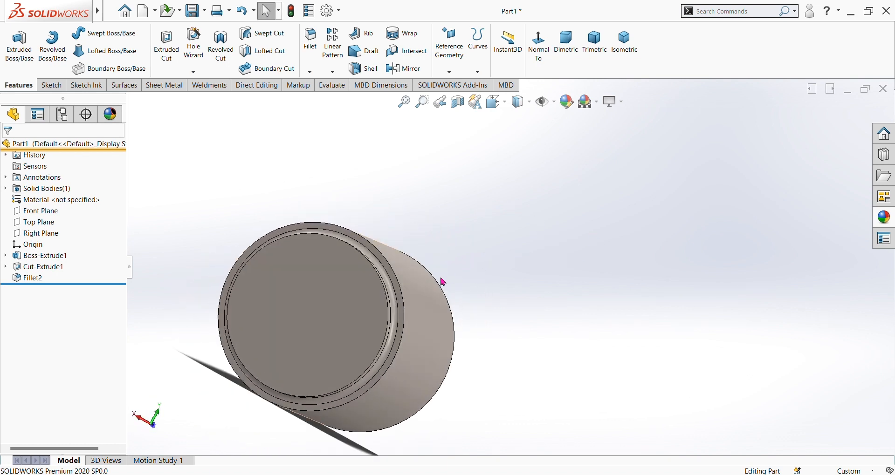
left_click(296, 320)
key("ctrl+8")
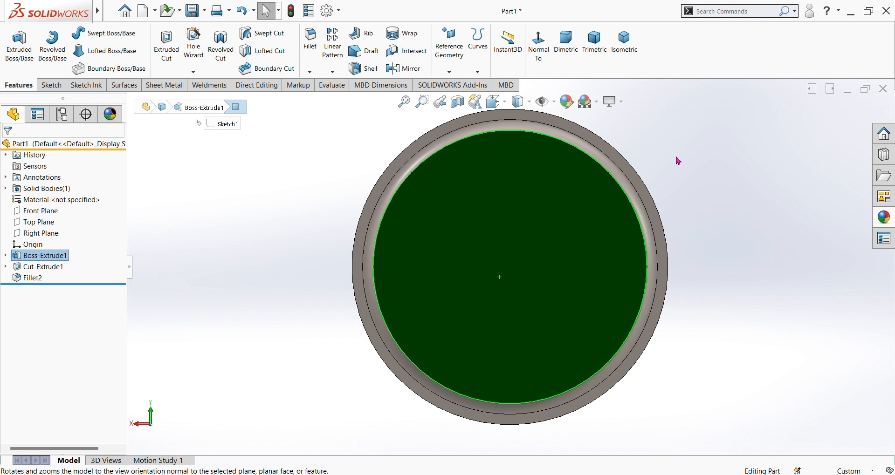
scroll(672, 158, "down", 2)
scroll(613, 169, "up", 3)
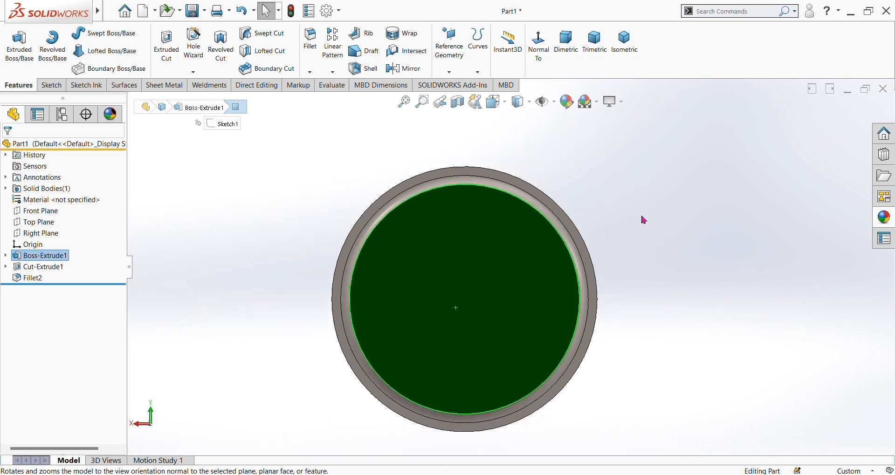
scroll(745, 266, "up", 3)
scroll(745, 285, "down", 2)
scroll(690, 273, "up", 1)
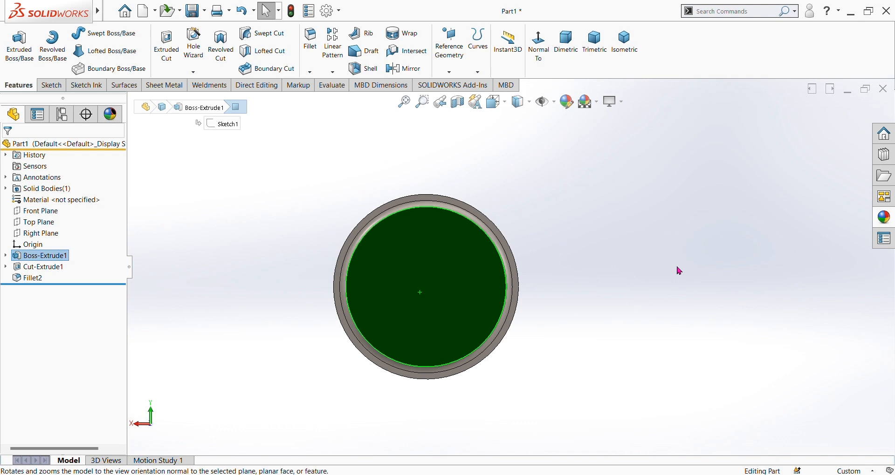
scroll(675, 265, "down", 2)
scroll(614, 282, "up", 2)
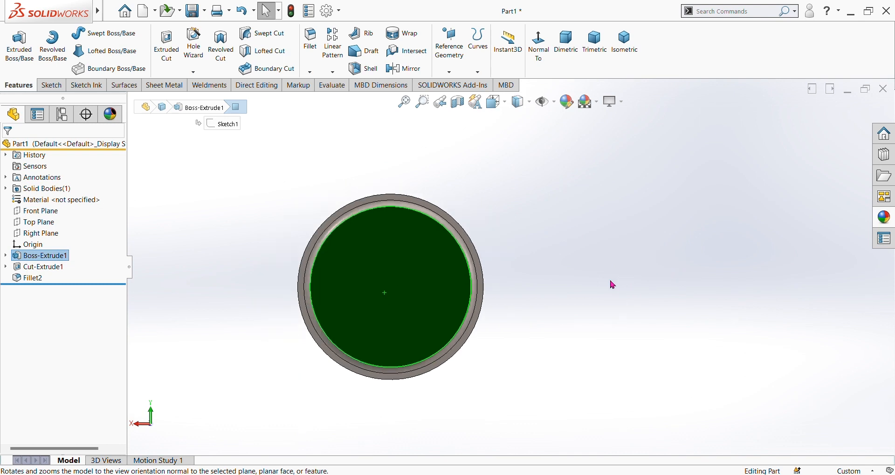
scroll(611, 277, "up", 1)
scroll(617, 268, "down", 1)
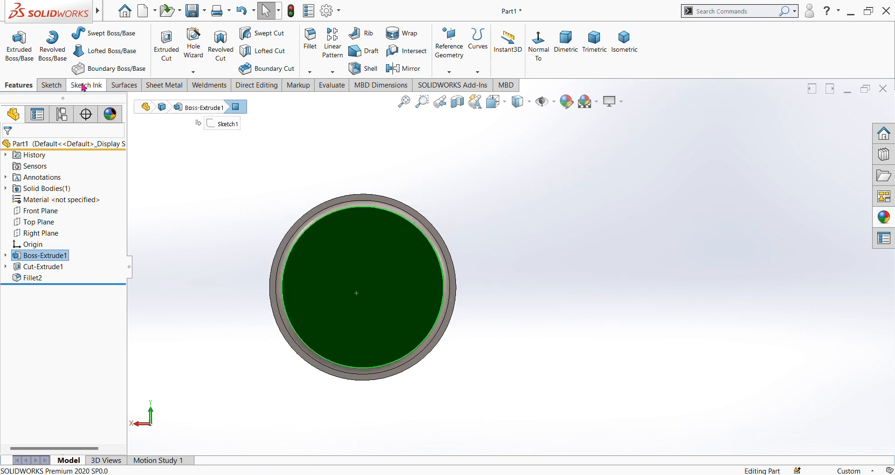
left_click(52, 85)
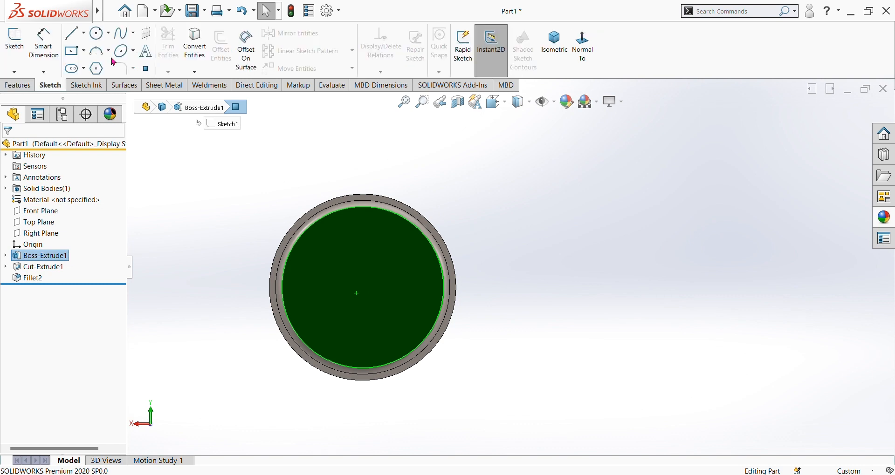
left_click(96, 34)
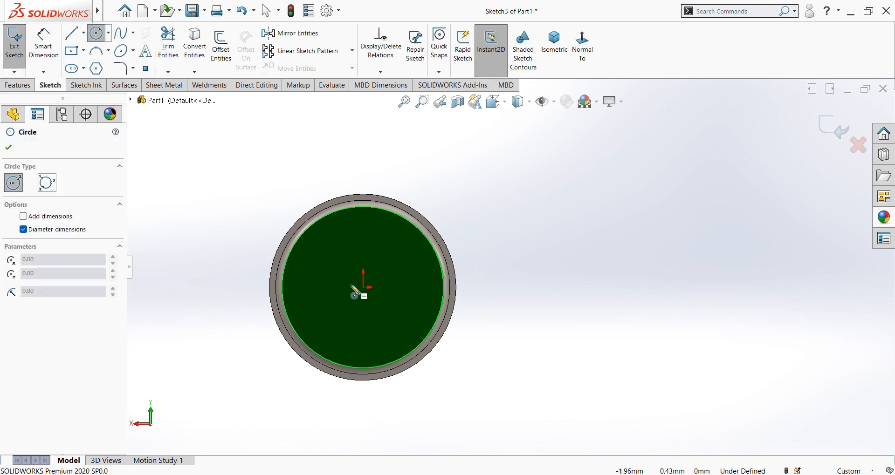
left_click(362, 288)
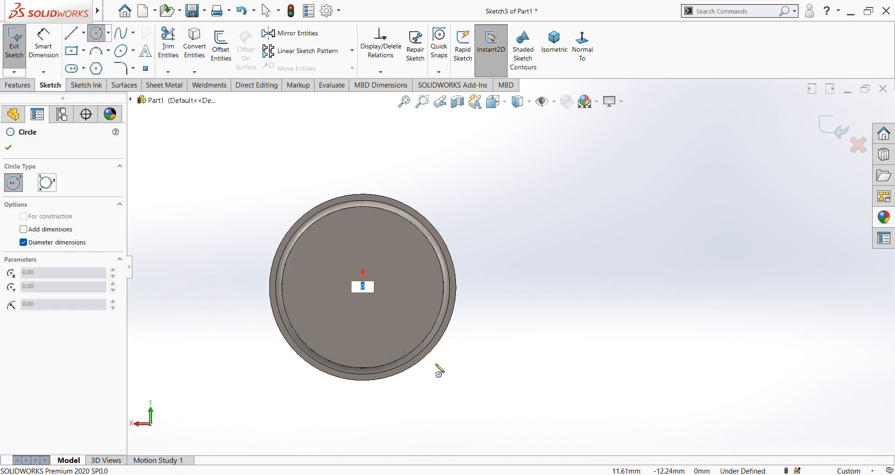
left_click(378, 307)
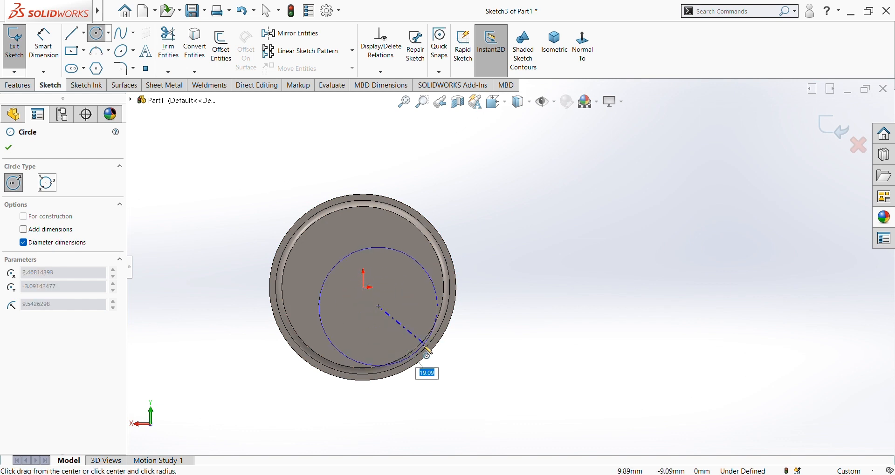
left_click(489, 329)
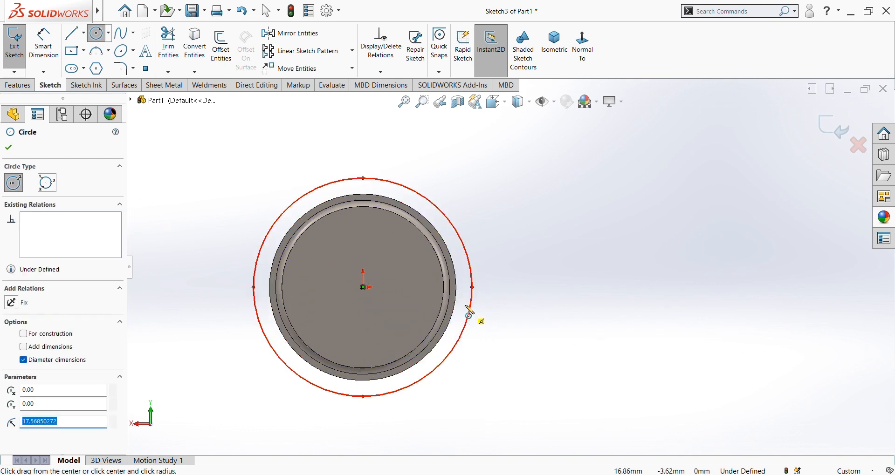
Dimension the new circle and set its diameter to 60 mm.
left_click(43, 46)
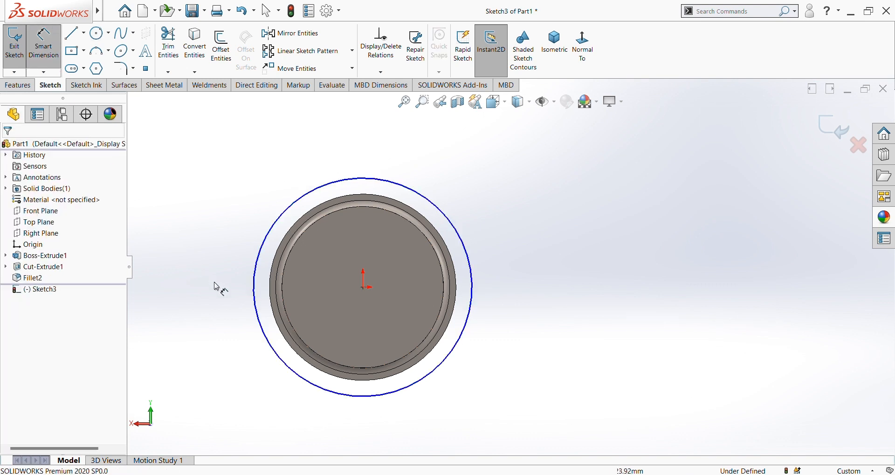
left_click(255, 295)
left_click(196, 293)
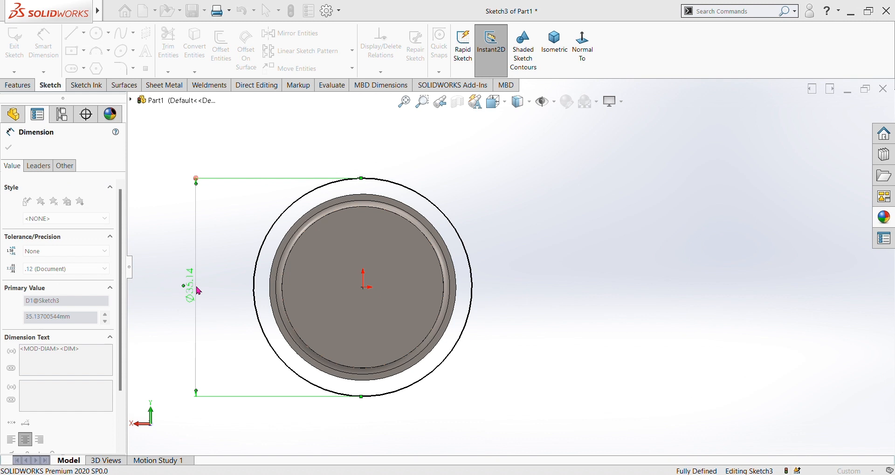
type("60")
key("Return")
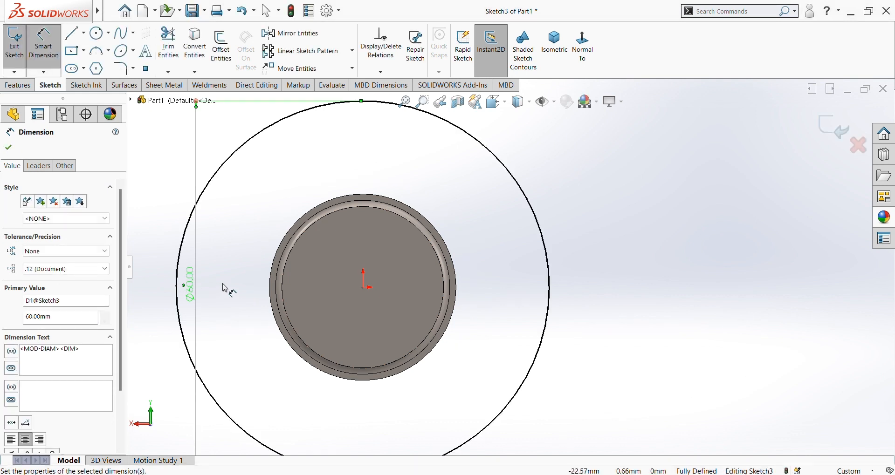
key("f")
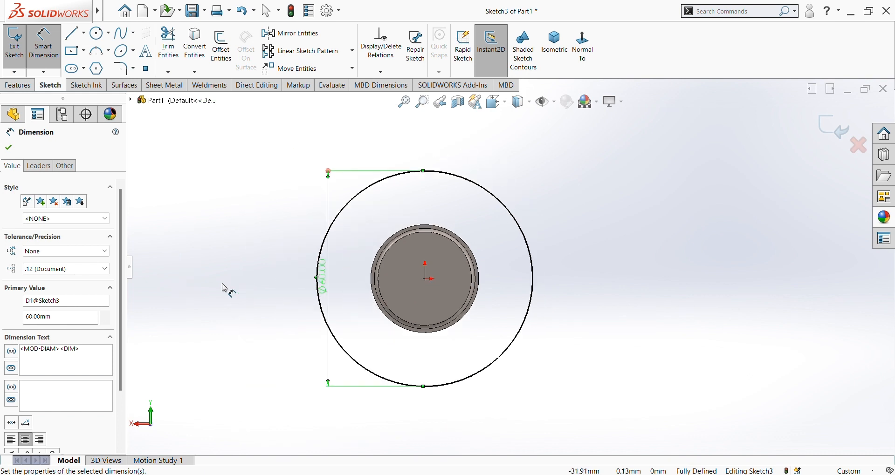
left_click(8, 148)
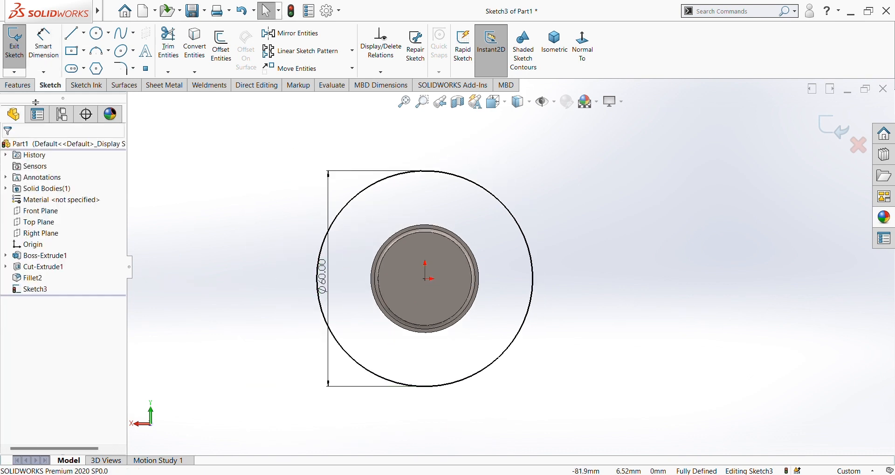
Set up a blind Extruded Boss of the 60 mm circle, 22 mm deep away from the cylinder, with the result merged.
left_click(19, 85)
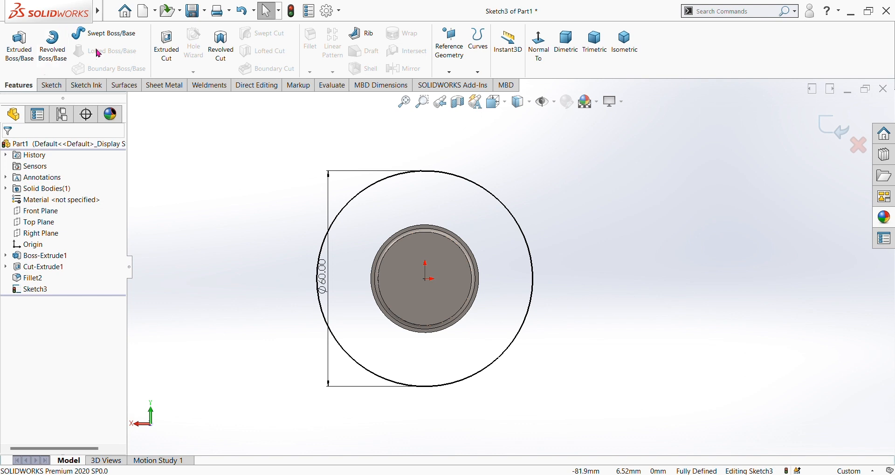
left_click(19, 44)
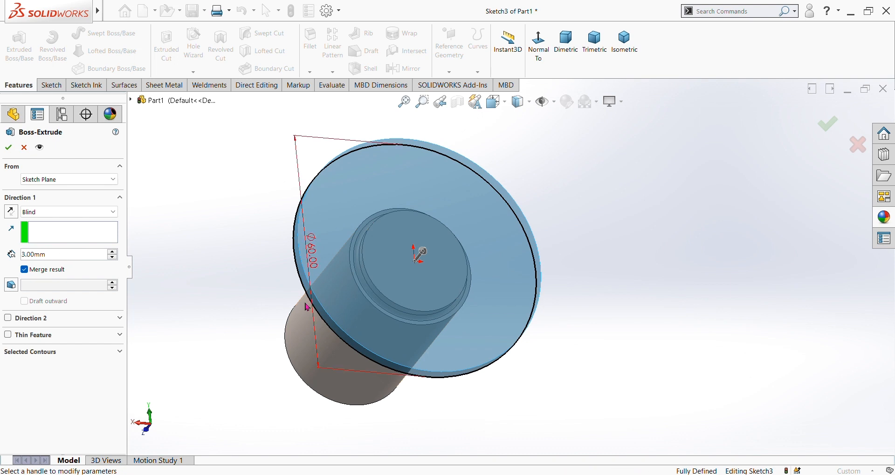
middle_click_drag(307, 307, 597, 182)
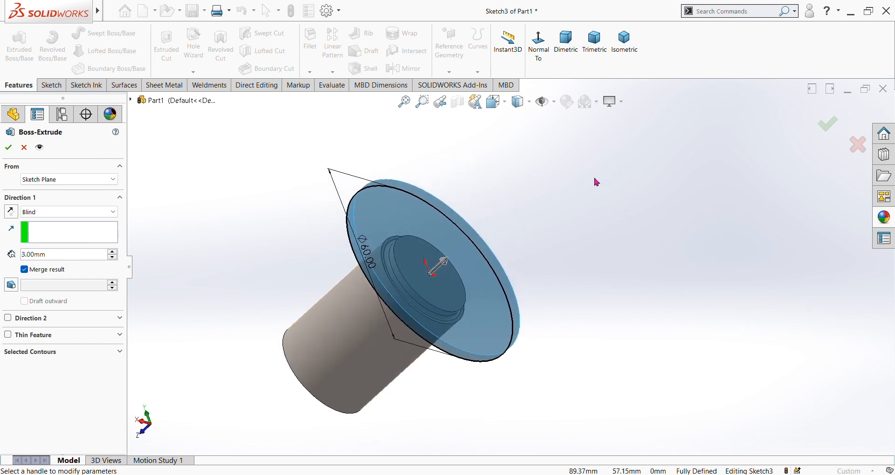
double_click(46, 255)
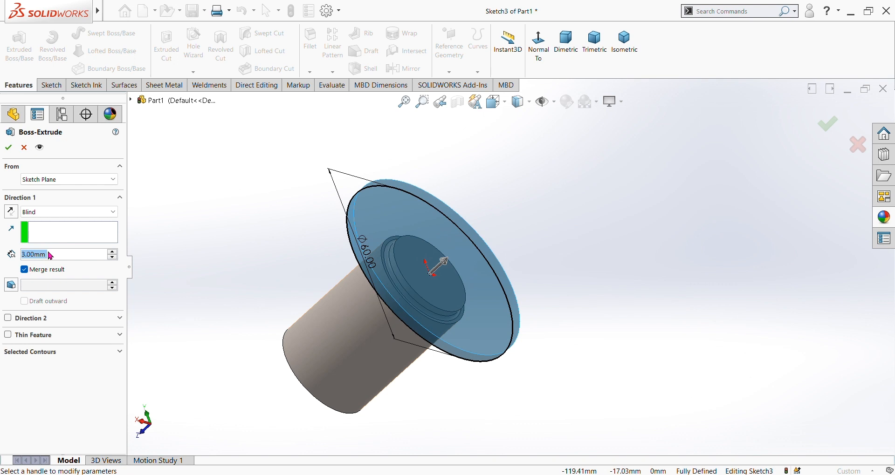
type("22")
key("Return")
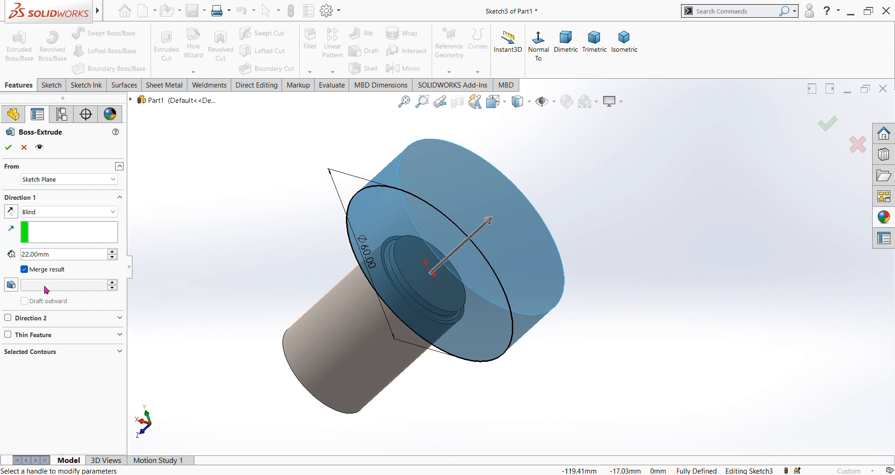
Enable inward draft on the extrusion and try angles of 7° and 10°.
left_click(11, 285)
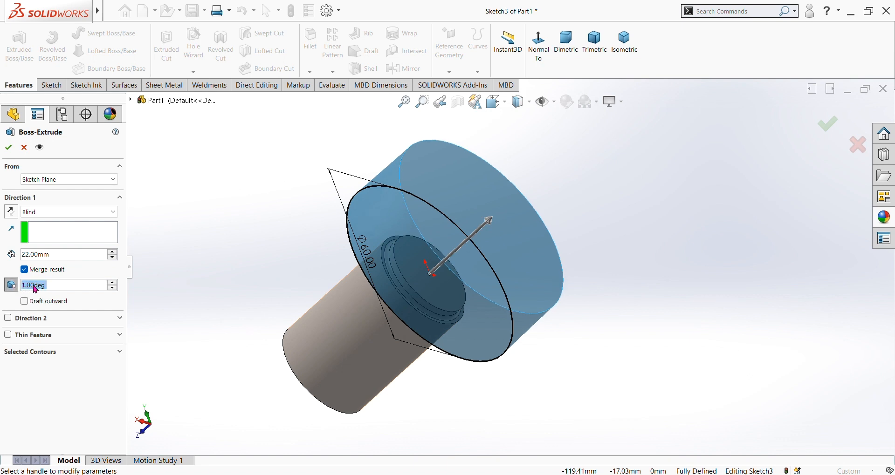
type("7")
key("Tab")
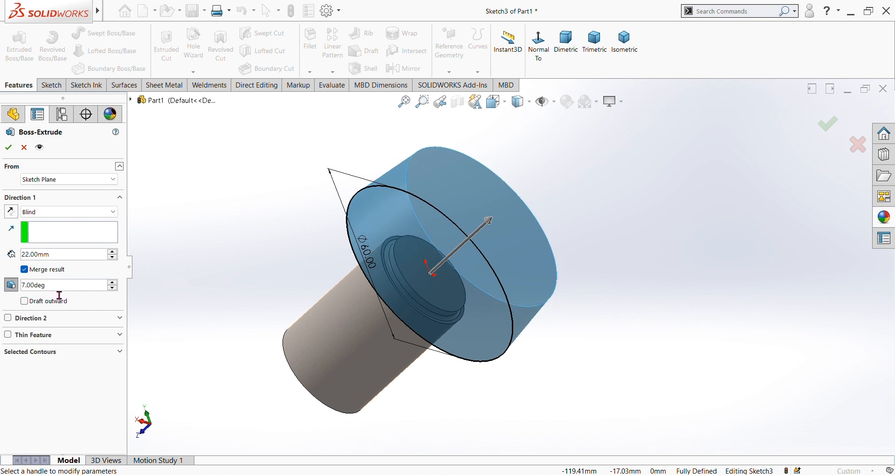
left_click_drag(59, 294, 8, 293)
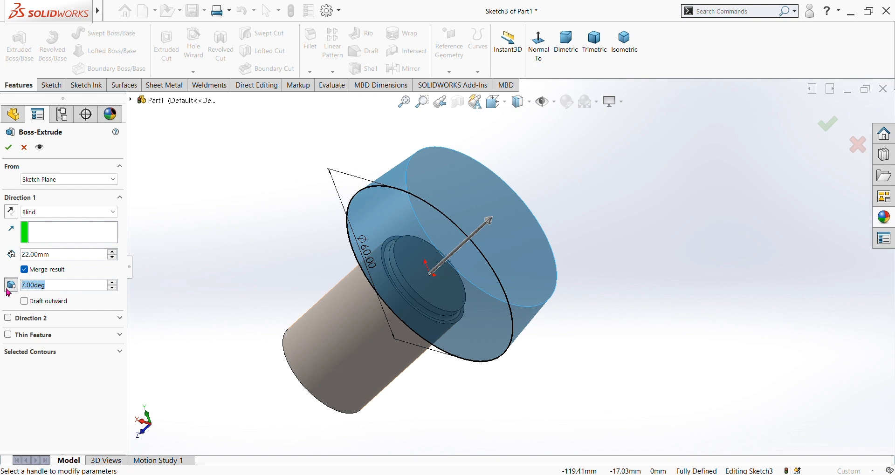
type("10")
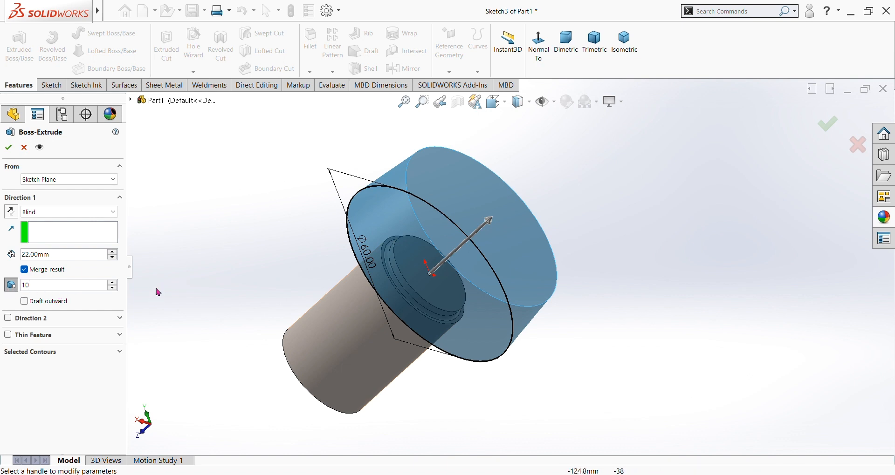
key("Return")
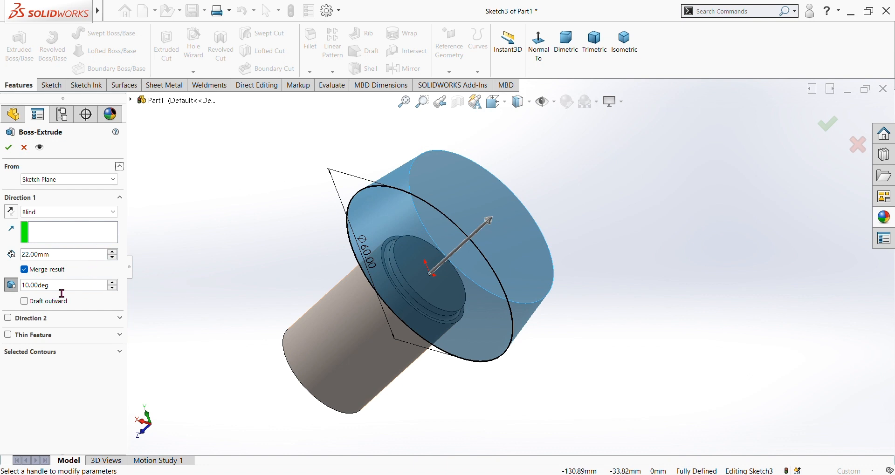
Set the draft angle to 12° and complete the tapered head extrusion.
left_click_drag(51, 289, 8, 289)
type("12")
key("Return")
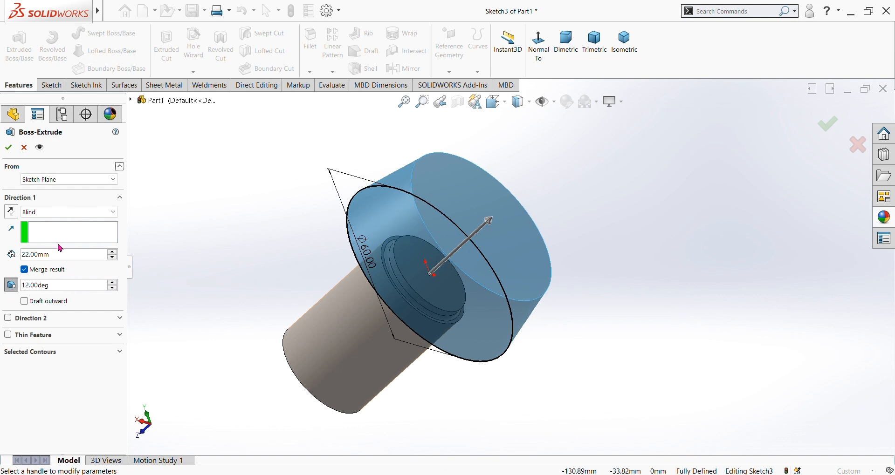
left_click(8, 149)
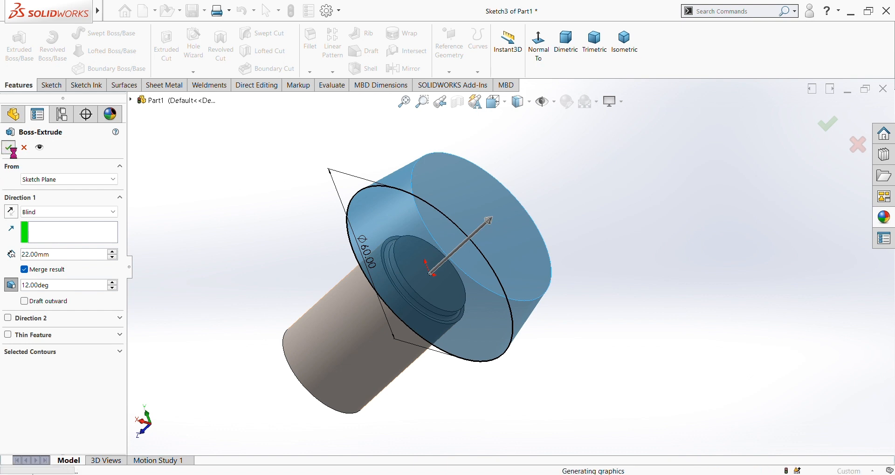
middle_click_drag(371, 260, 362, 302)
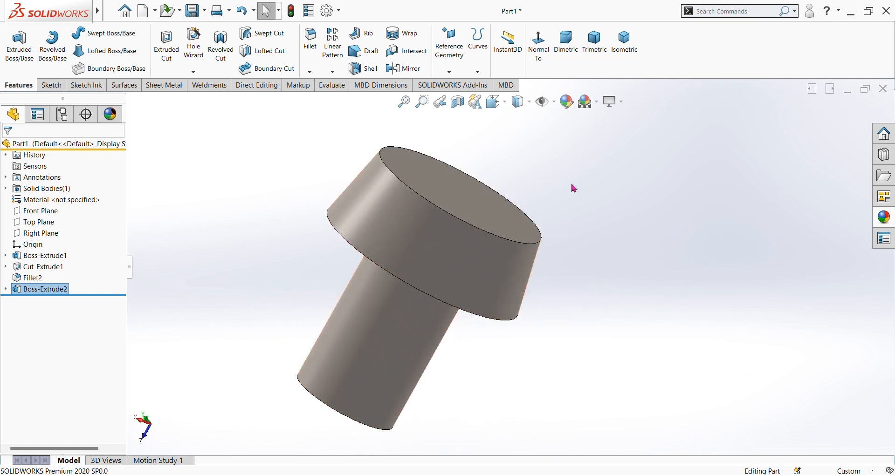
middle_click_drag(571, 225, 516, 196)
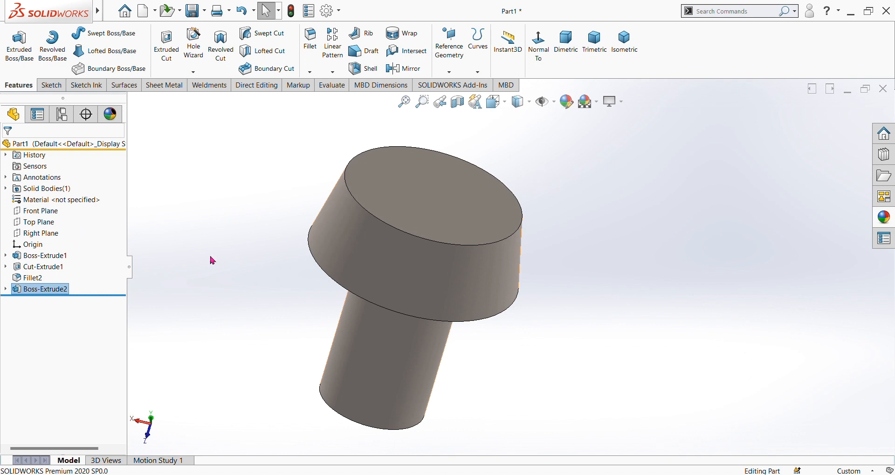
scroll(546, 192, "up", 4)
scroll(587, 224, "down", 3)
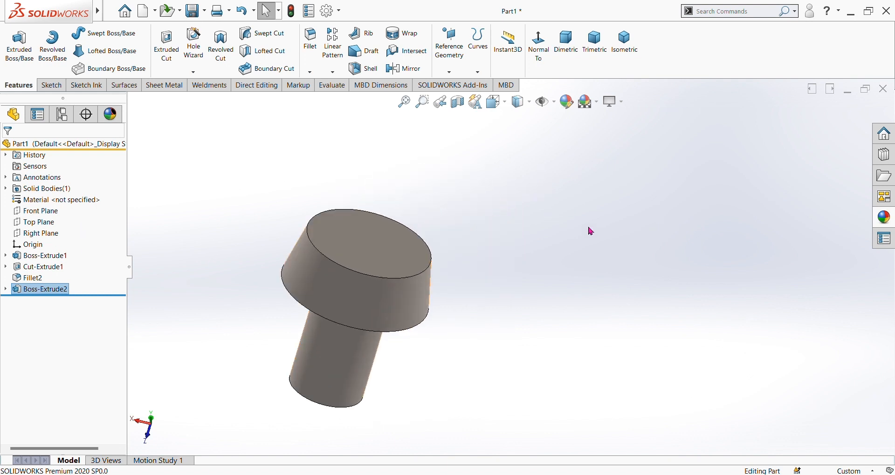
On the Top Plane, sketch two nested circles centred beyond the head in line with the shank axis, about 134 mm and 106 mm in diameter.
scroll(585, 226, "up", 4)
scroll(578, 221, "up", 2)
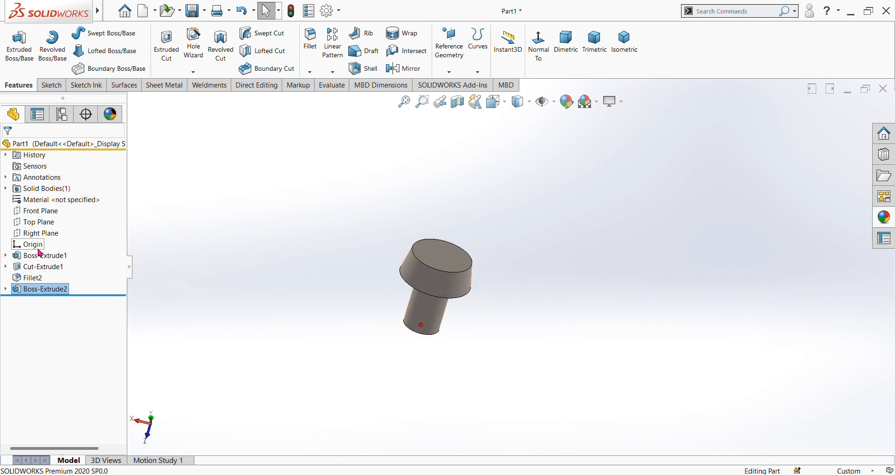
left_click(35, 222)
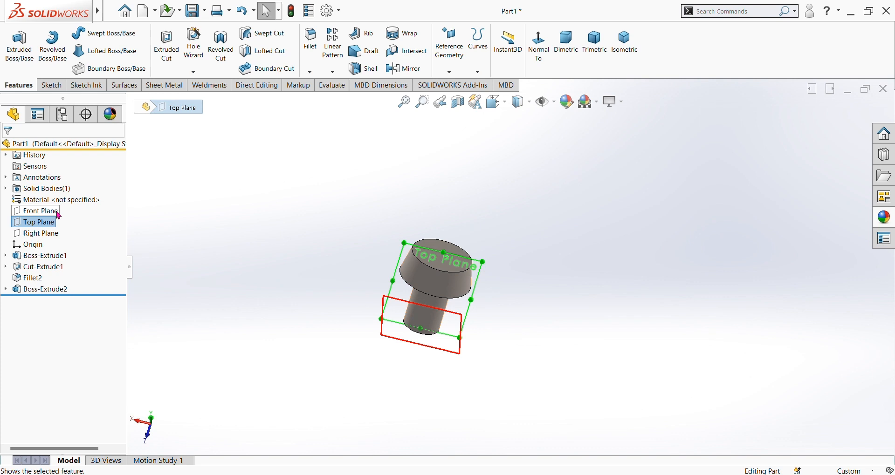
left_click(83, 206)
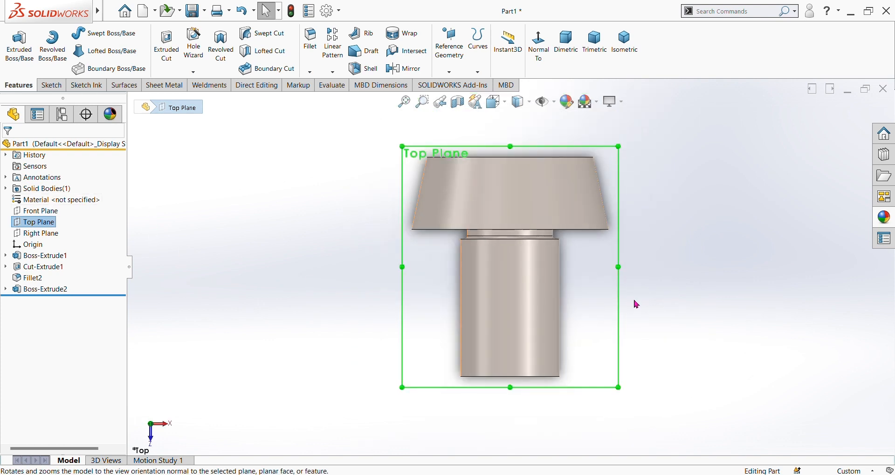
scroll(674, 154, "up", 3)
scroll(671, 182, "down", 3)
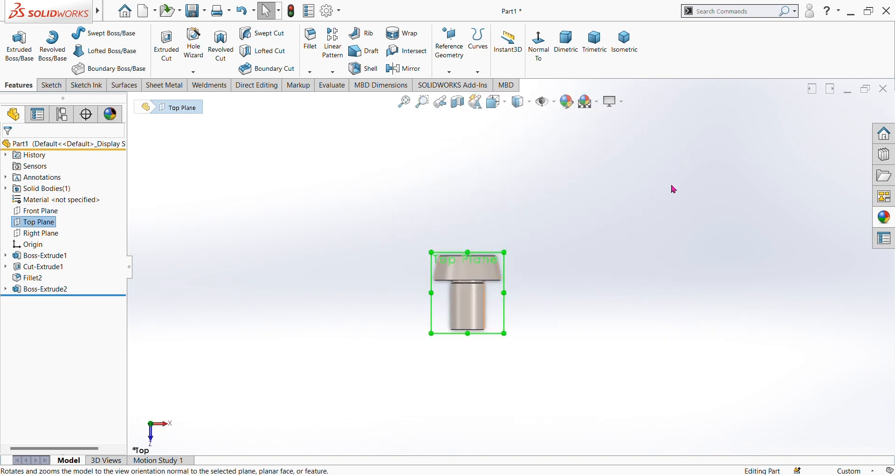
scroll(611, 222, "up", 2)
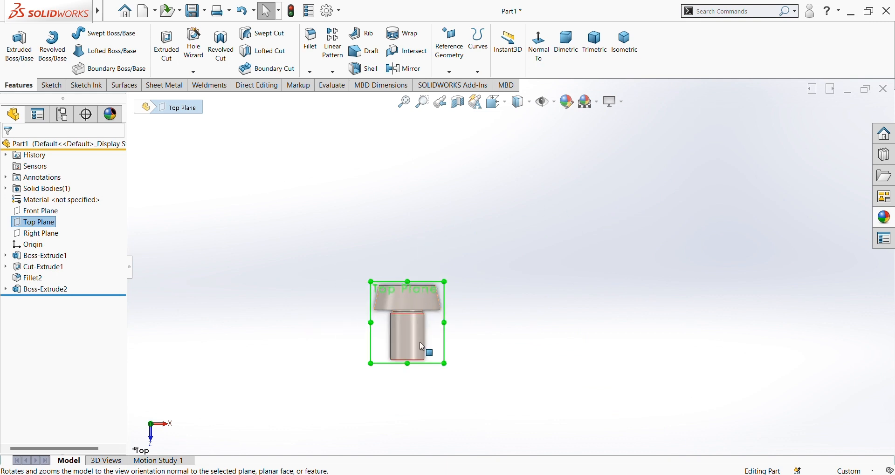
scroll(421, 345, "down", 4)
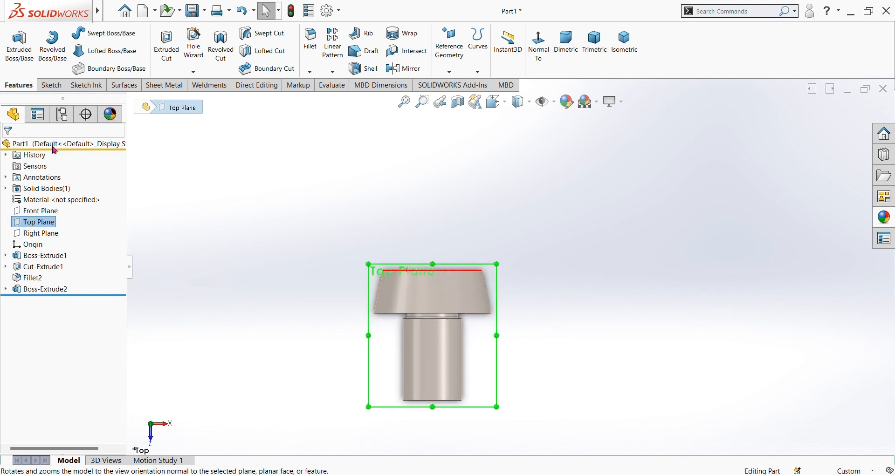
left_click(51, 85)
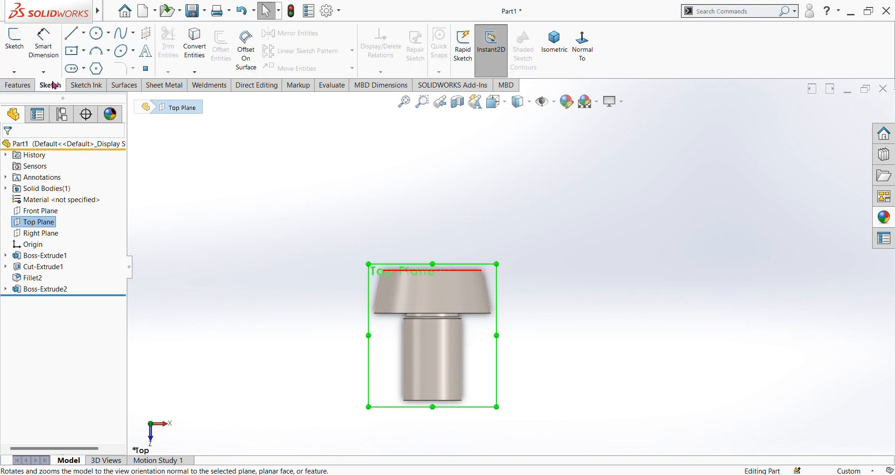
left_click(98, 35)
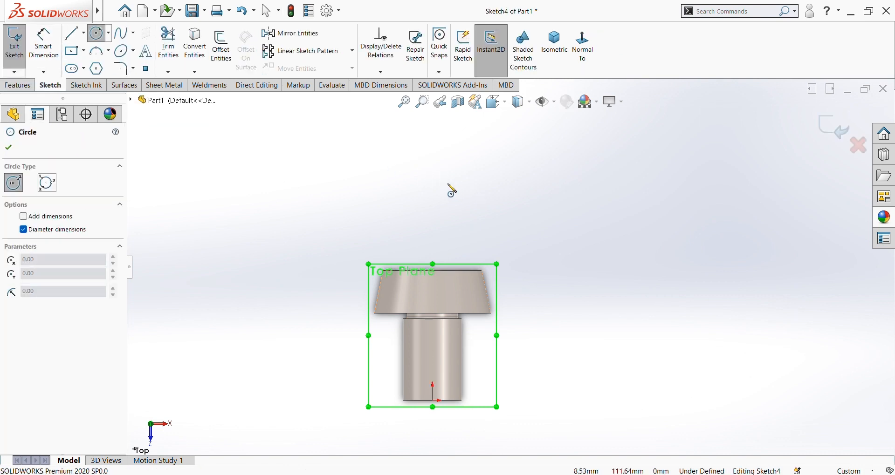
left_click(433, 183)
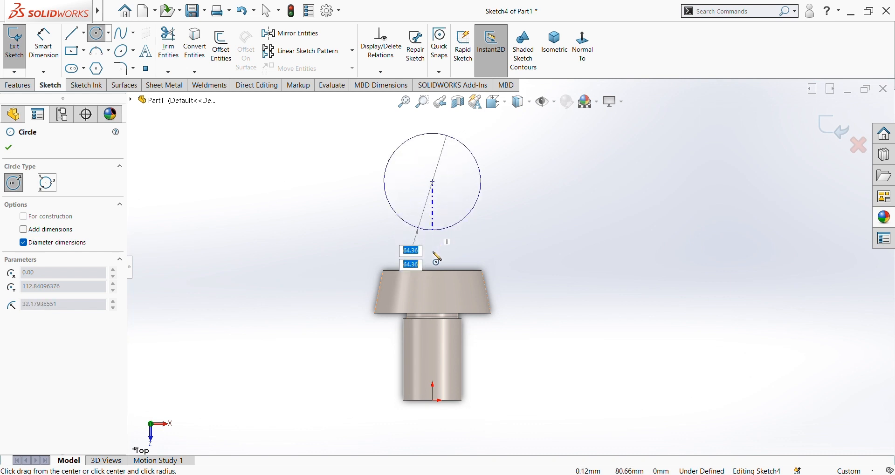
left_click(432, 312)
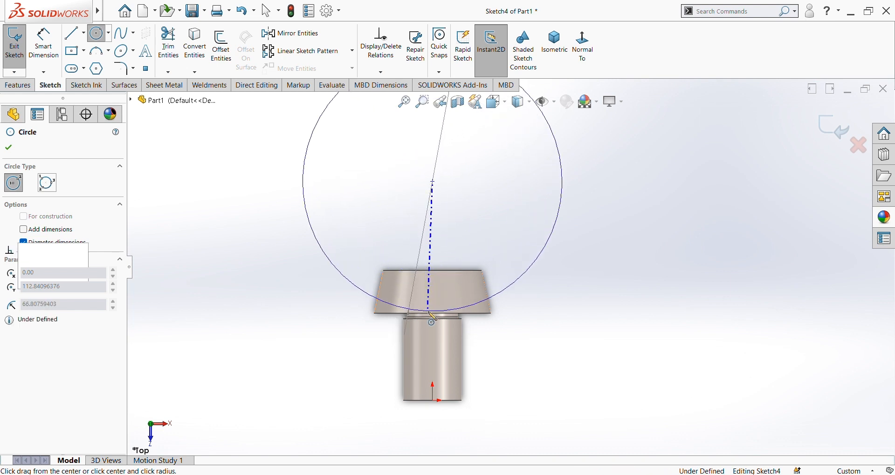
left_click(433, 181)
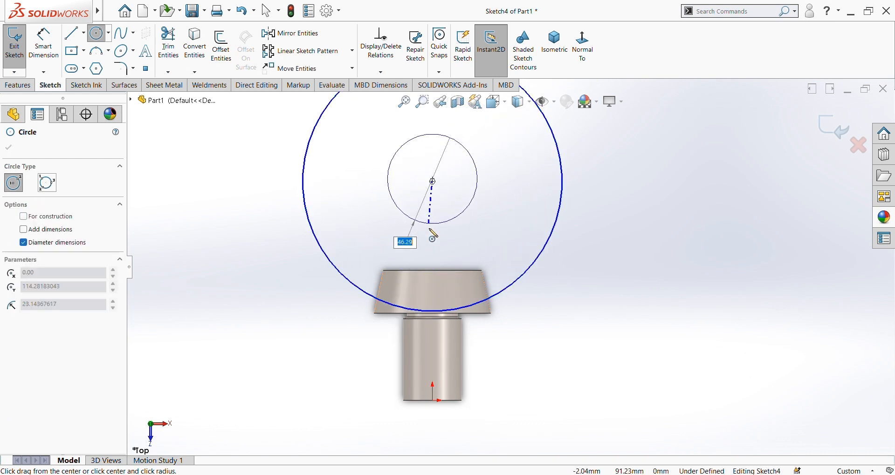
left_click(424, 282)
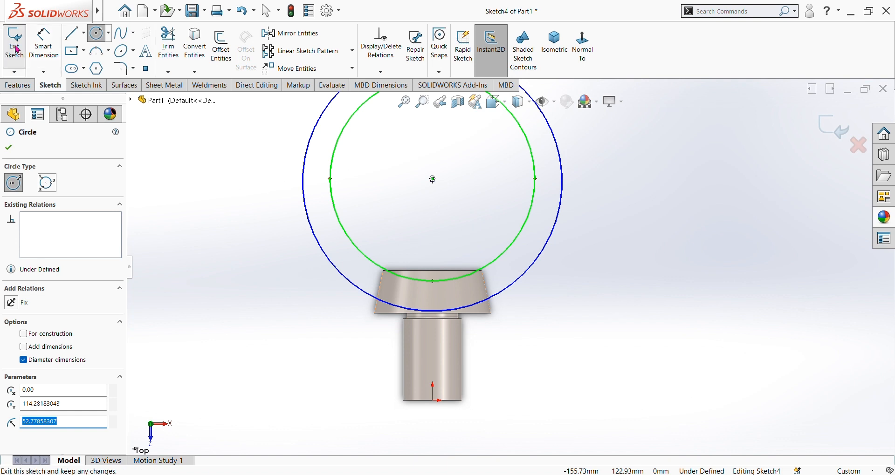
Dimension the inner circle and set its diameter to 60 mm.
left_click(43, 46)
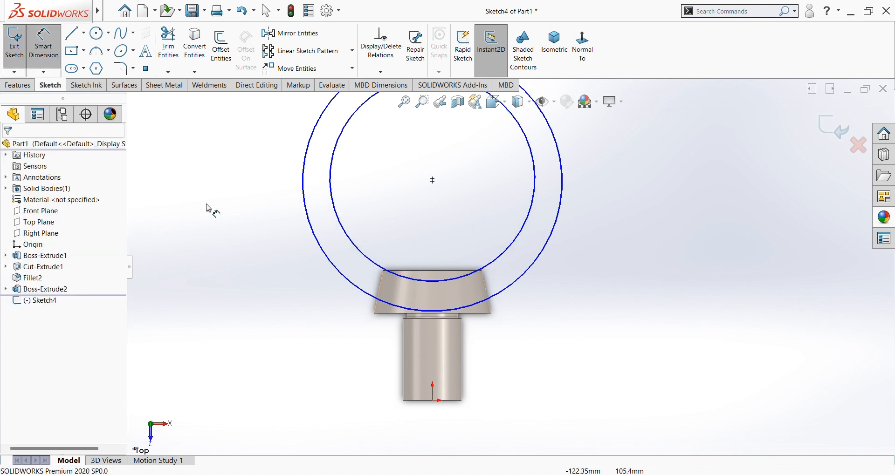
left_click(334, 211)
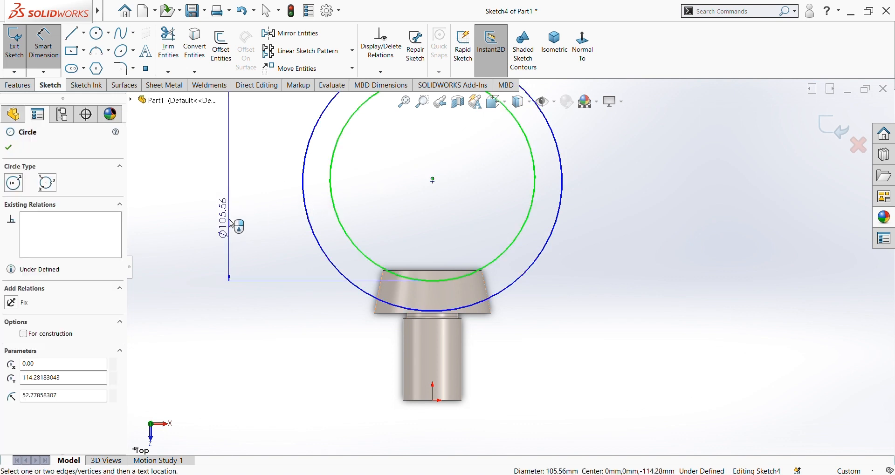
scroll(228, 220, "up", 3)
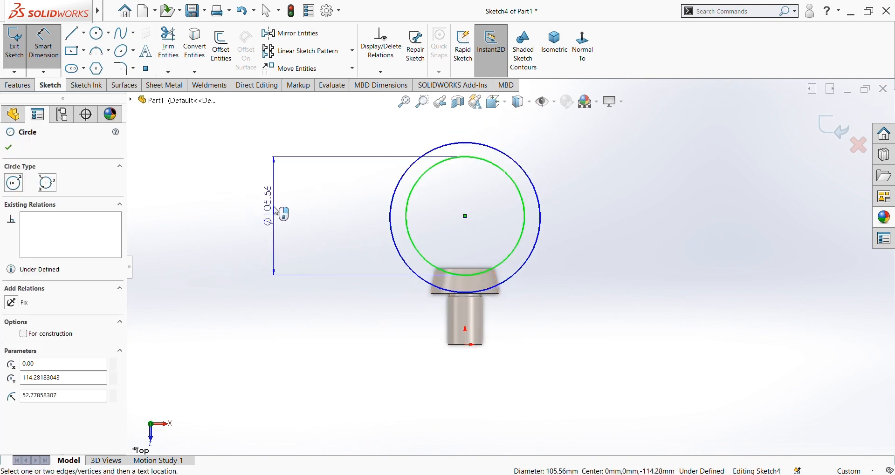
left_click(281, 214)
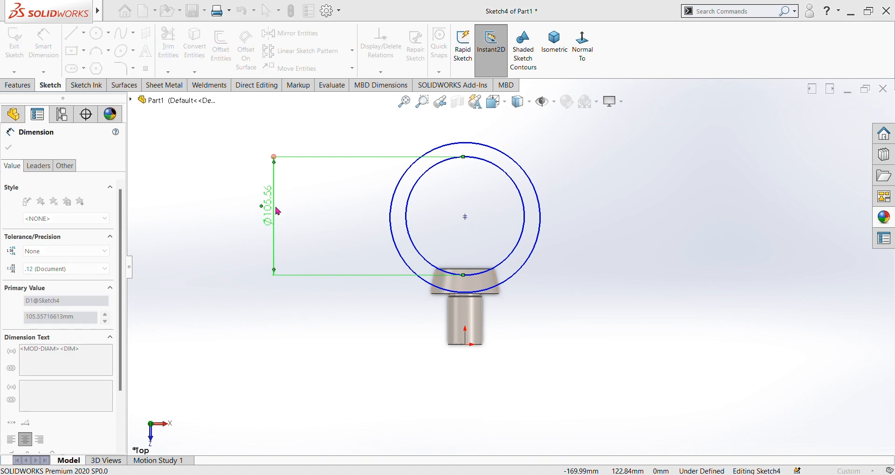
type("60")
key("Return")
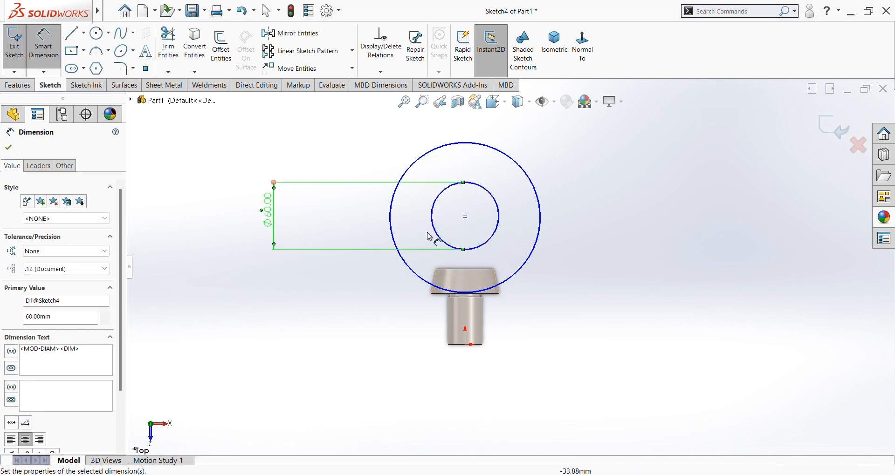
Dimension the outer circle and set its diameter to 110 mm.
left_click(392, 231)
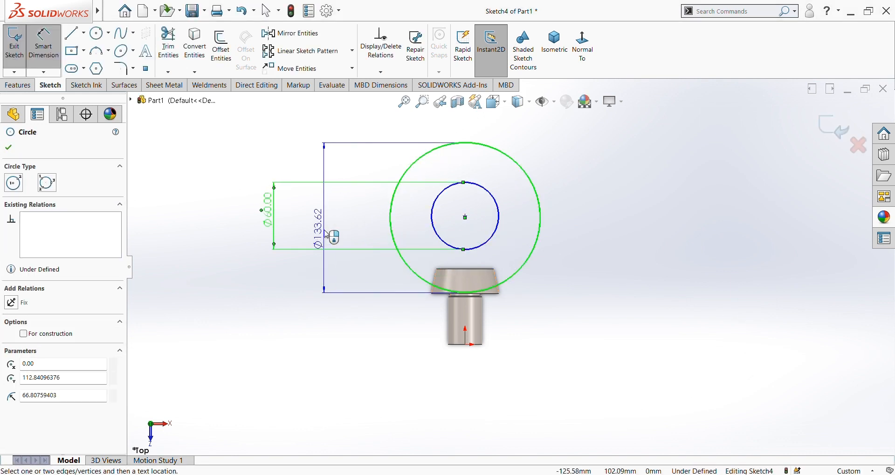
left_click(327, 235)
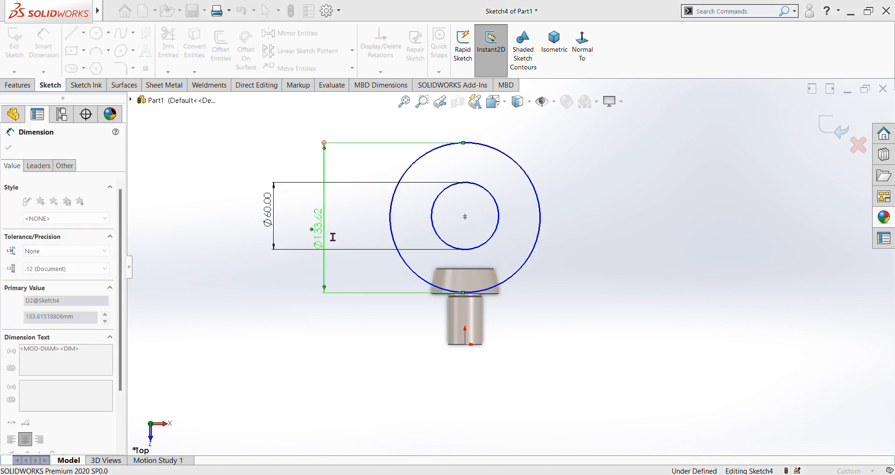
type("110")
key("Return")
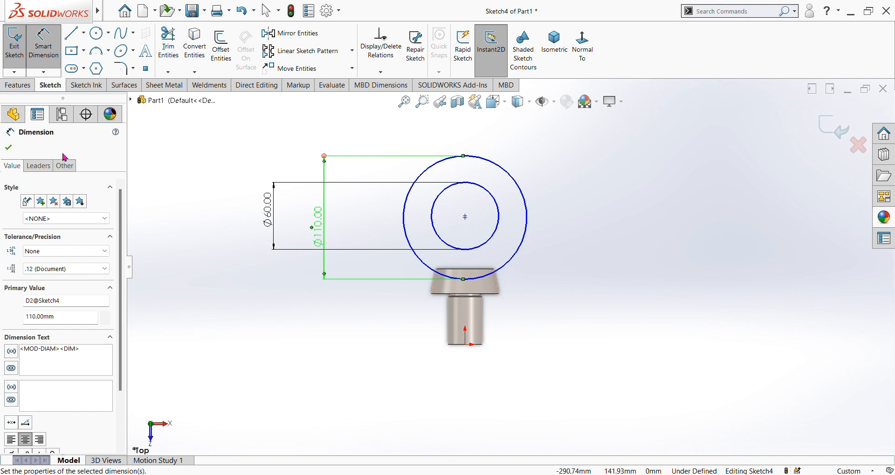
left_click(8, 148)
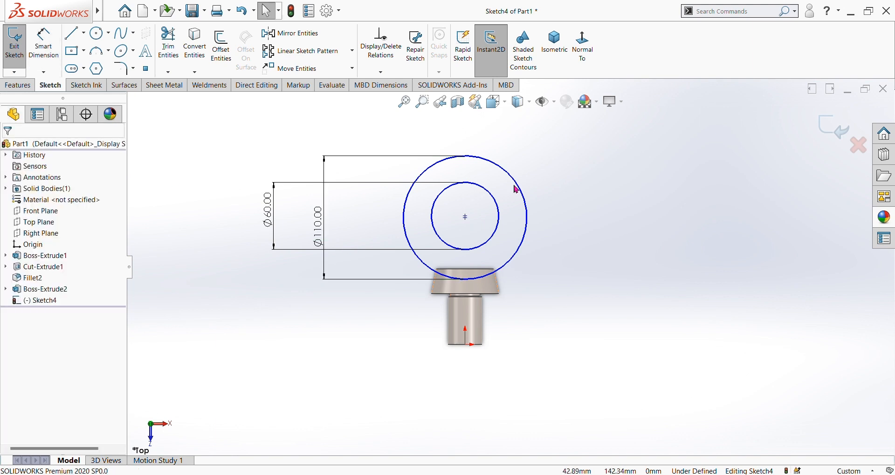
Select the centre points of both circles and add a Merge relation to make the circles concentric.
scroll(503, 214, "down", 2)
scroll(502, 235, "down", 2)
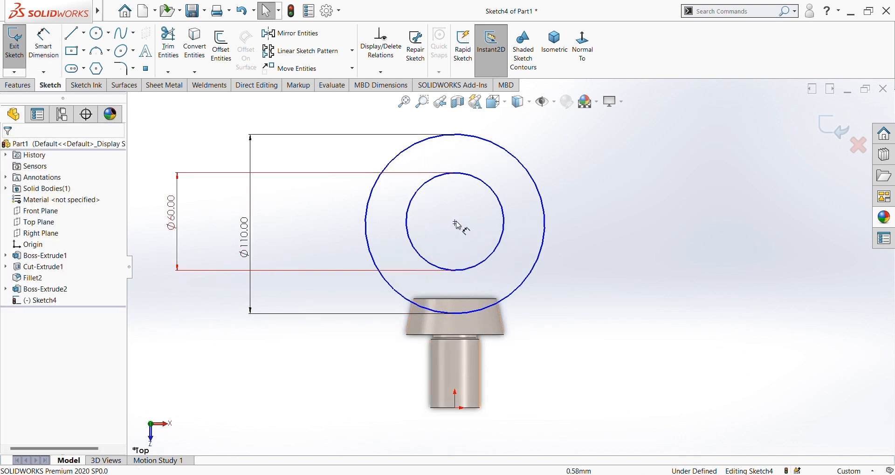
scroll(457, 226, "down", 2)
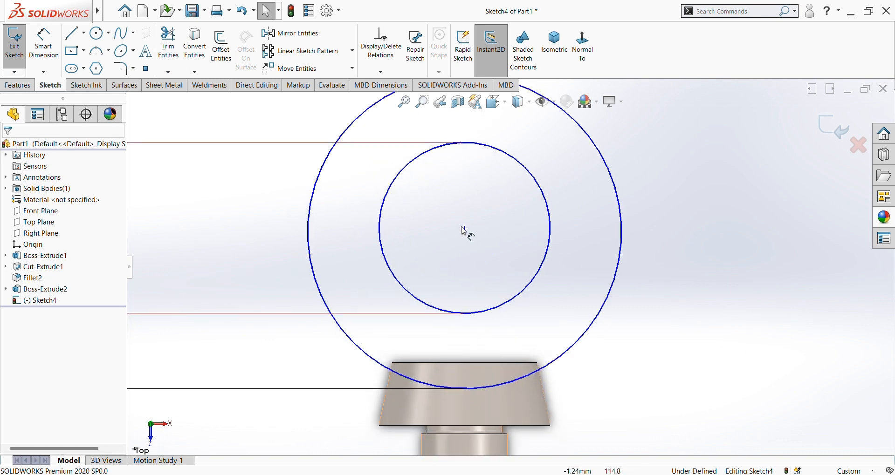
left_click(466, 231)
left_click_drag(468, 239, 469, 238)
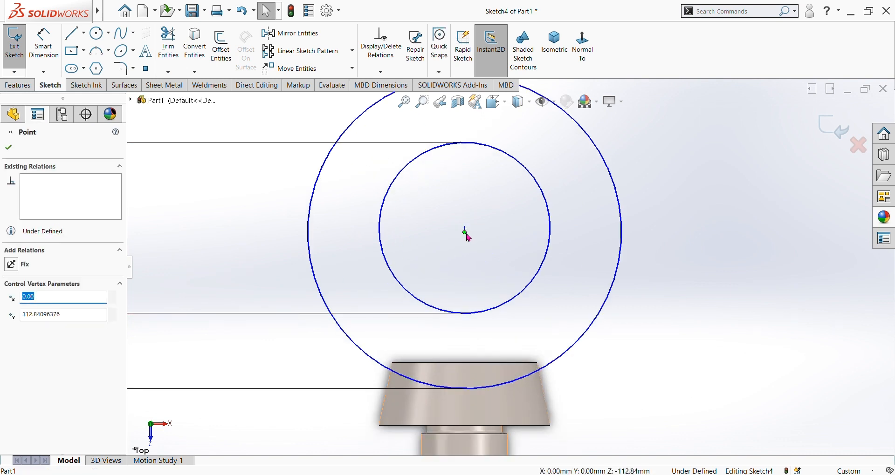
left_click(465, 231, "ctrl")
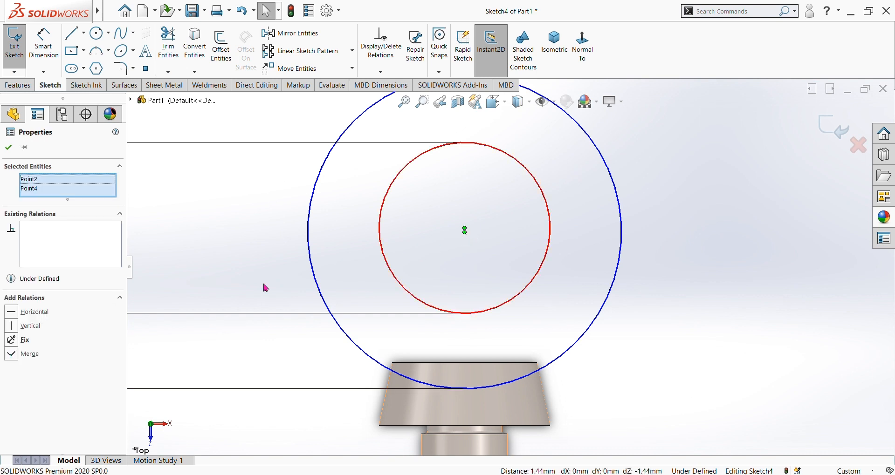
left_click(12, 354)
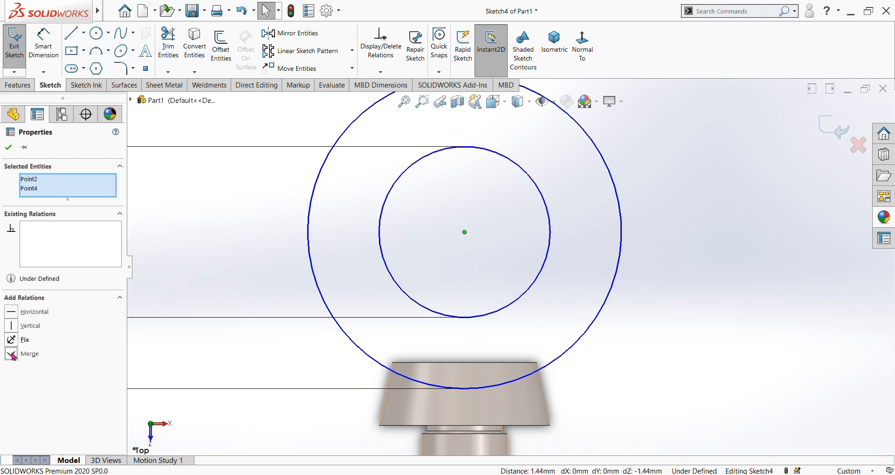
left_click(11, 148)
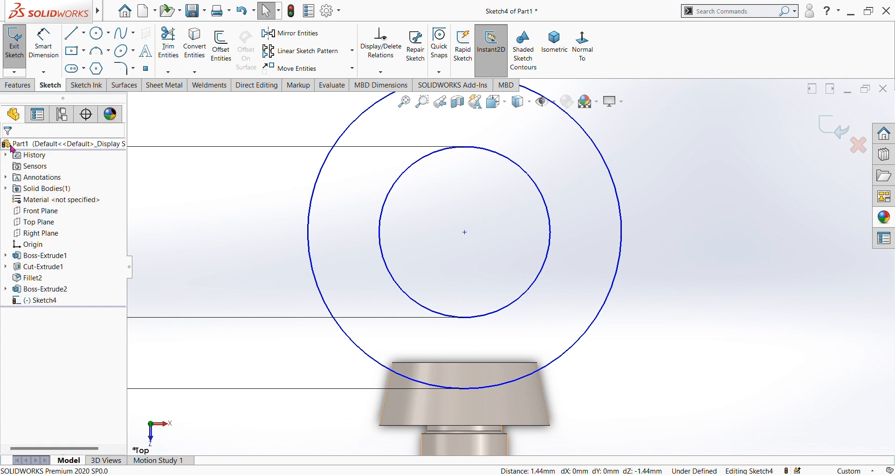
Dimension the vertical distance from the shared circle centre to the wide base edge of the tapered head and set it to 55 mm.
left_click(45, 48)
left_click(465, 233)
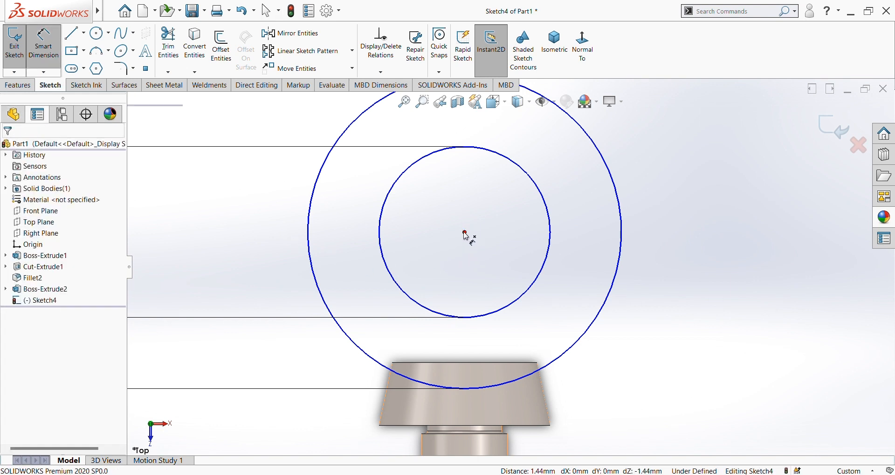
left_click(461, 431)
left_click(274, 347)
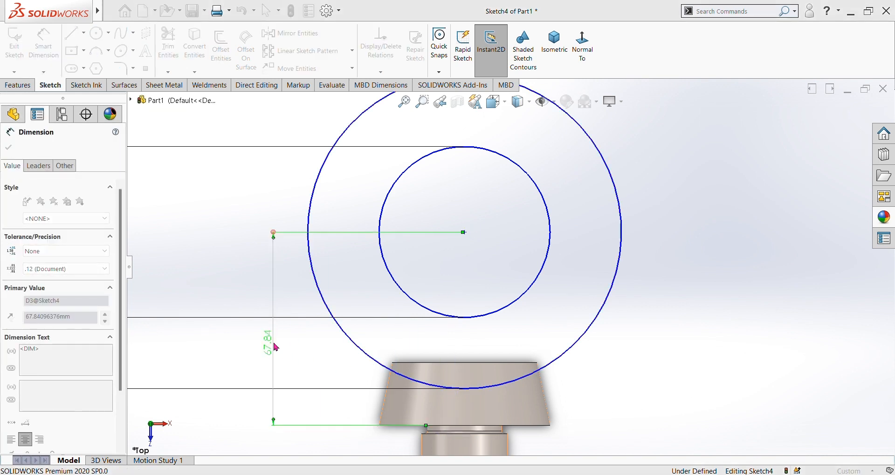
type("55")
key("Return")
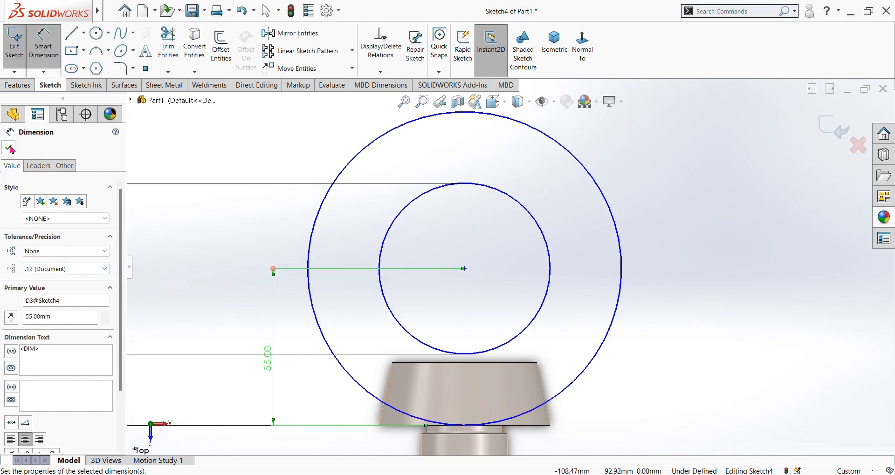
left_click(11, 150)
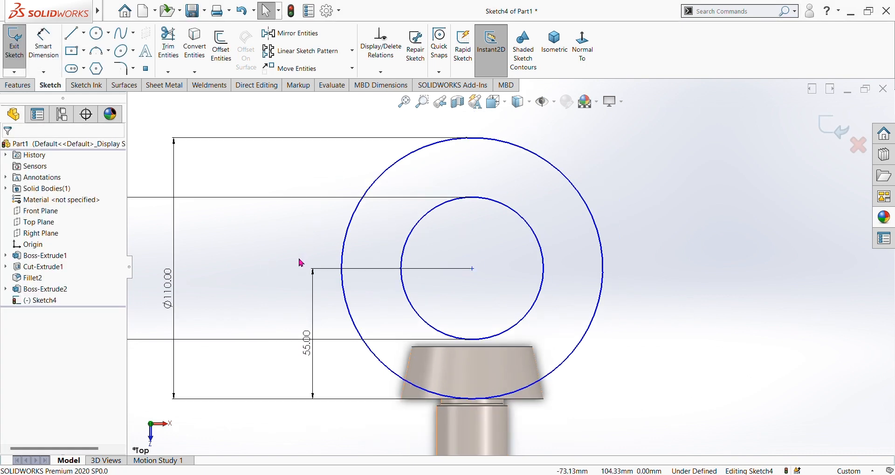
scroll(300, 263, "up", 2)
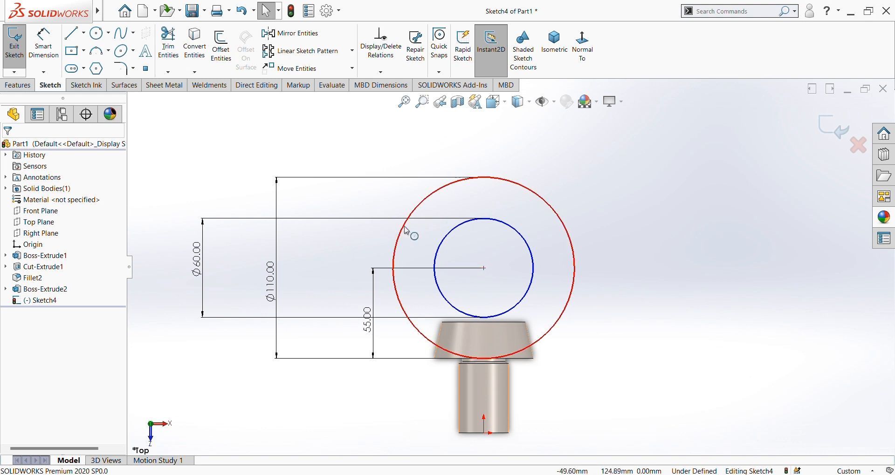
scroll(673, 230, "up", 2)
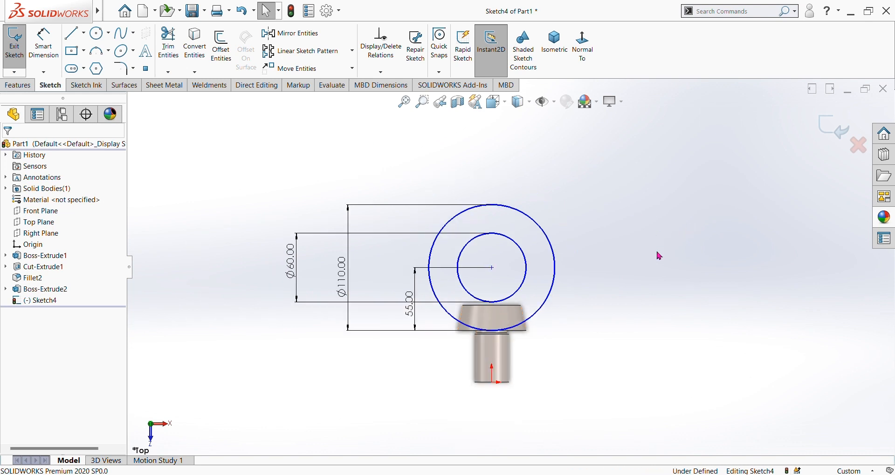
middle_click_drag(658, 253, 536, 278)
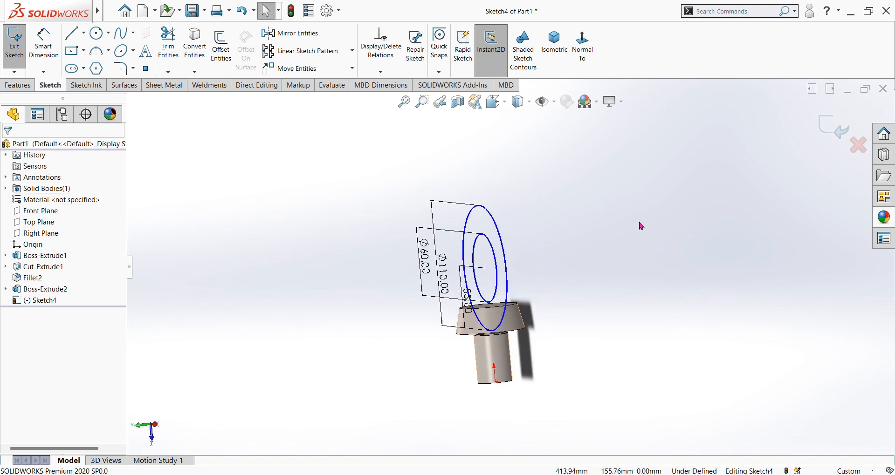
scroll(678, 255, "up", 1)
scroll(658, 258, "down", 1)
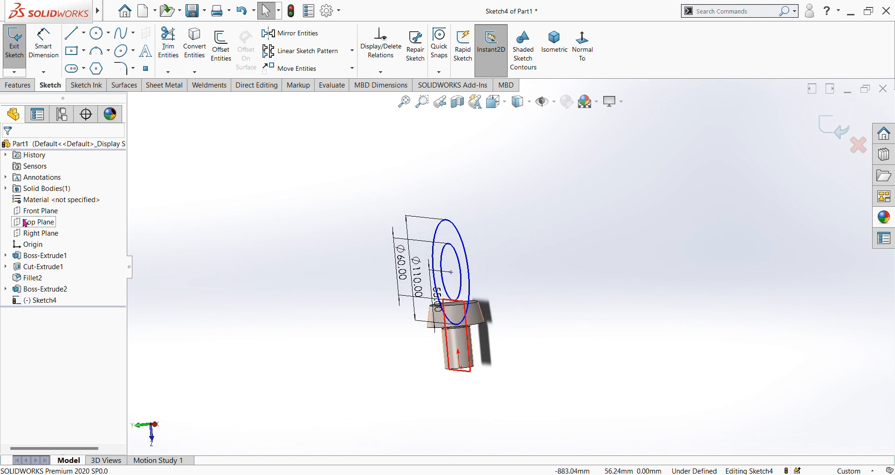
Extrude the ring sketch 25 mm with the Mid Plane end condition, merged with the existing body.
left_click(18, 85)
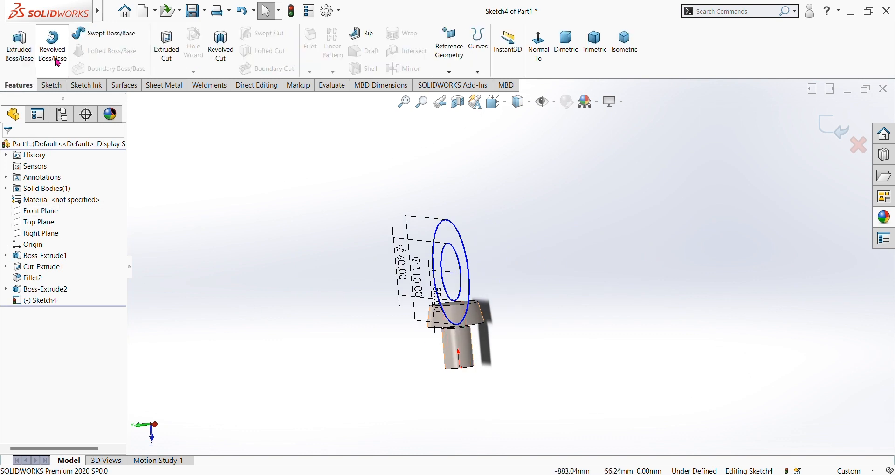
left_click(19, 52)
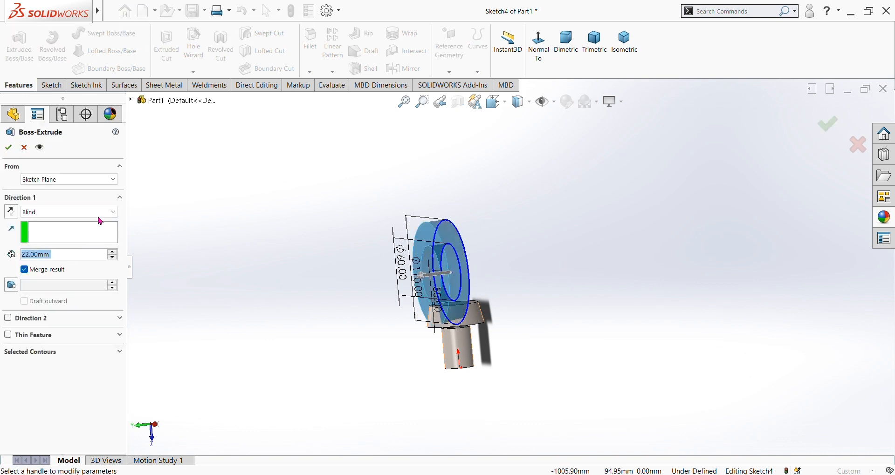
left_click(98, 214)
left_click(44, 271)
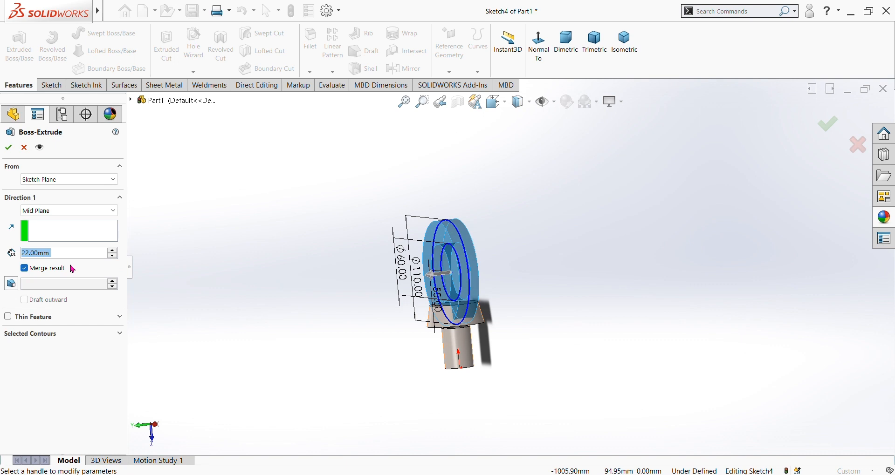
type("25")
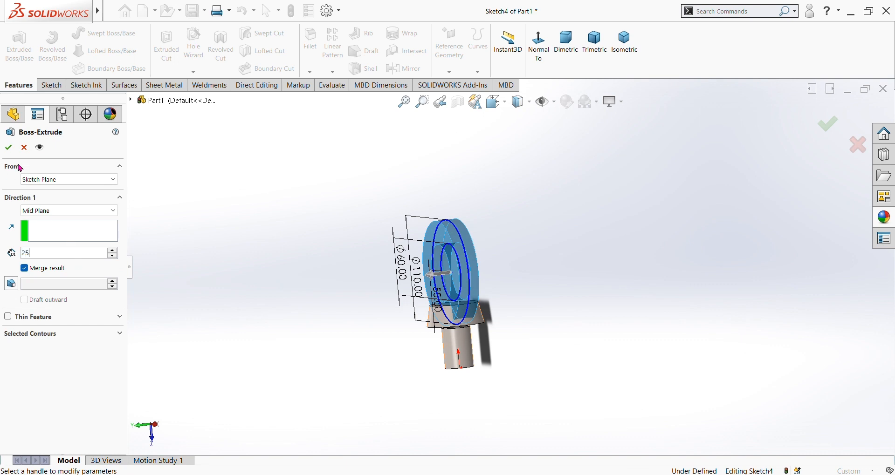
left_click(8, 148)
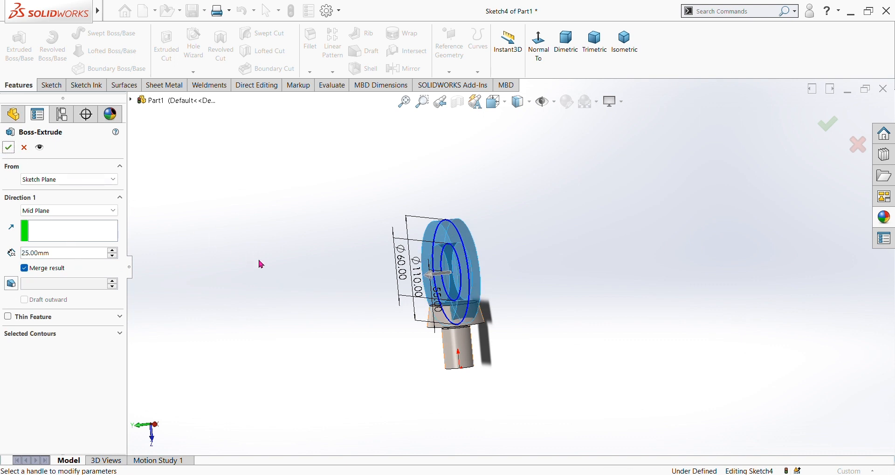
mouse_move(259, 259)
middle_mouse_down()
mouse_move(319, 268)
mouse_move(370, 254)
mouse_move(383, 234)
middle_mouse_up()
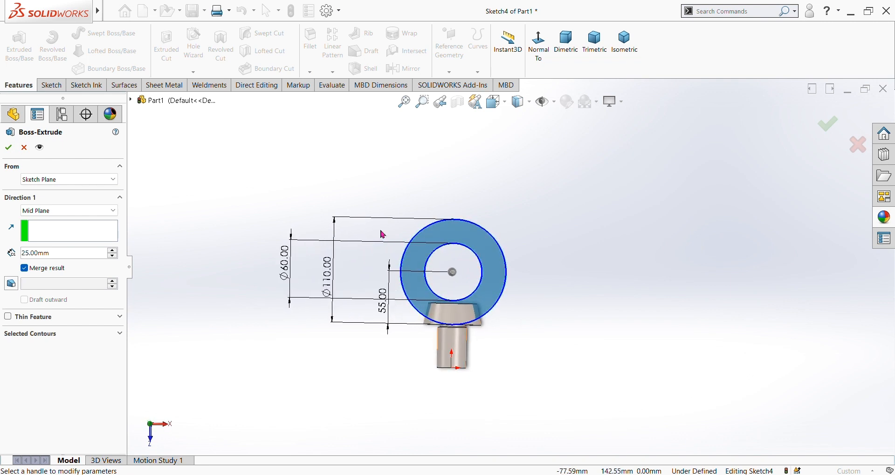
scroll(448, 260, "down", 2)
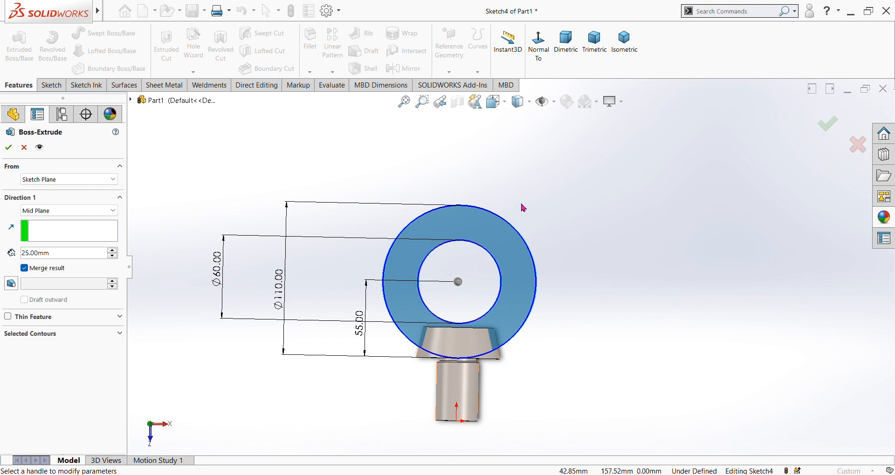
mouse_move(521, 201)
middle_mouse_down()
mouse_move(553, 281)
mouse_move(559, 329)
mouse_move(519, 196)
mouse_move(539, 192)
mouse_move(513, 194)
mouse_move(560, 193)
mouse_move(547, 163)
mouse_move(525, 185)
mouse_move(524, 214)
mouse_move(601, 233)
mouse_move(513, 190)
mouse_move(508, 276)
mouse_move(515, 261)
mouse_move(500, 234)
middle_mouse_up()
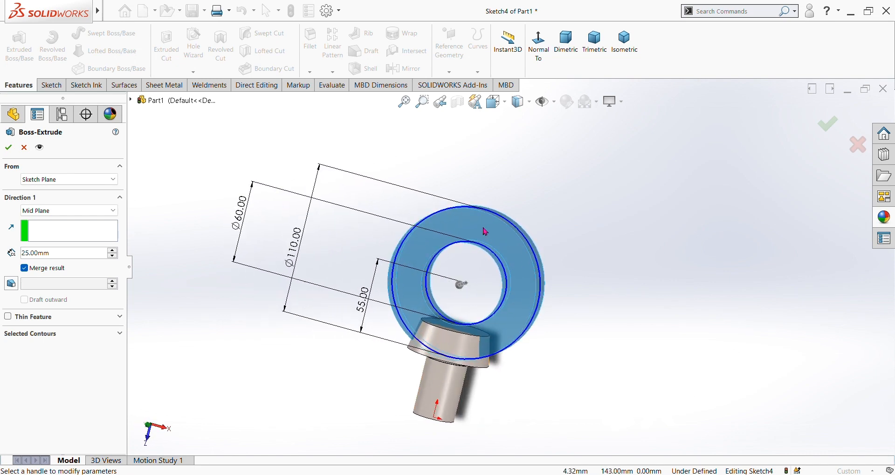
left_click(11, 151)
scroll(564, 275, "down", 3)
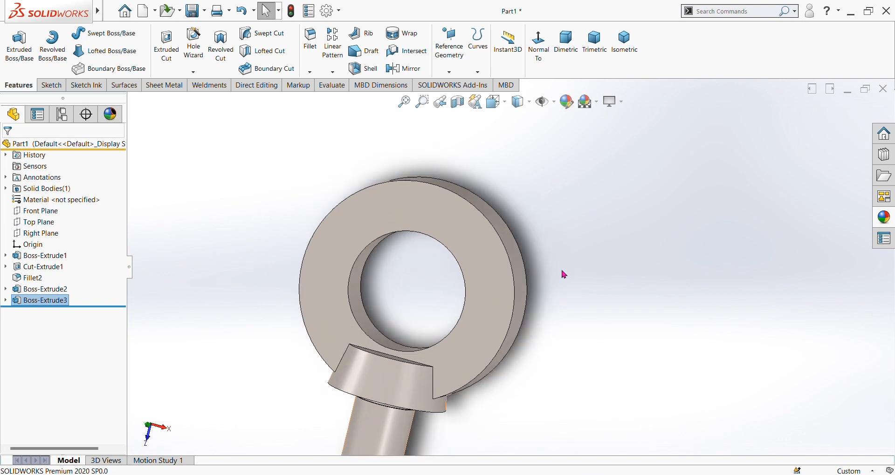
Fillet both outer circular edges of the ring and one inner hole edge with a 12.5 mm radius.
scroll(564, 275, "up", 3)
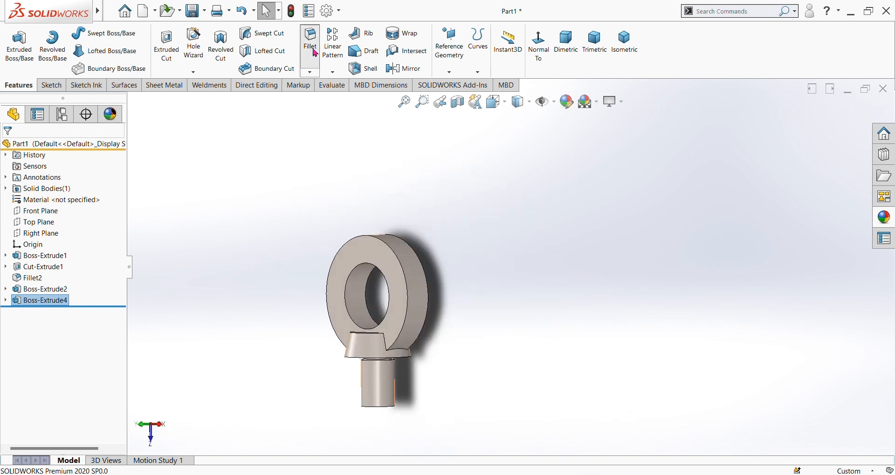
left_click(315, 52)
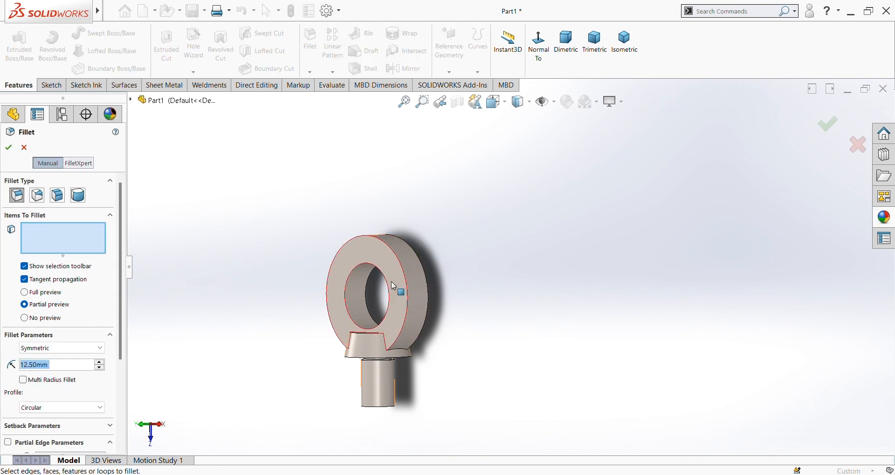
left_click(407, 274)
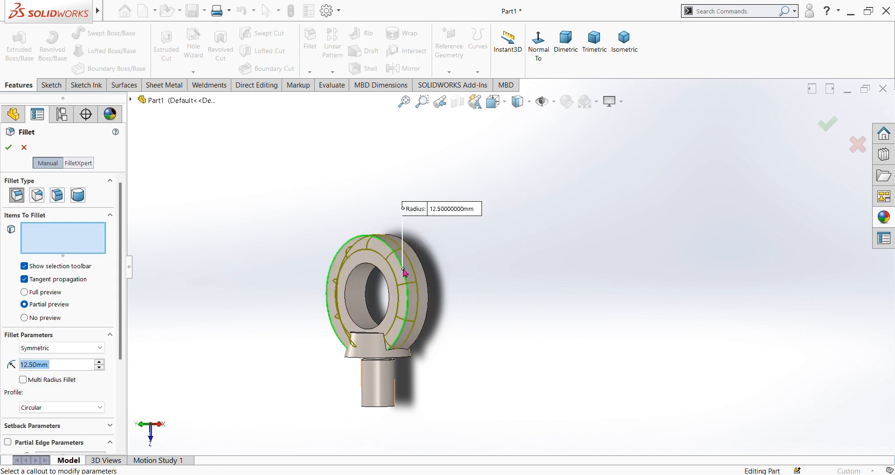
left_click(385, 284)
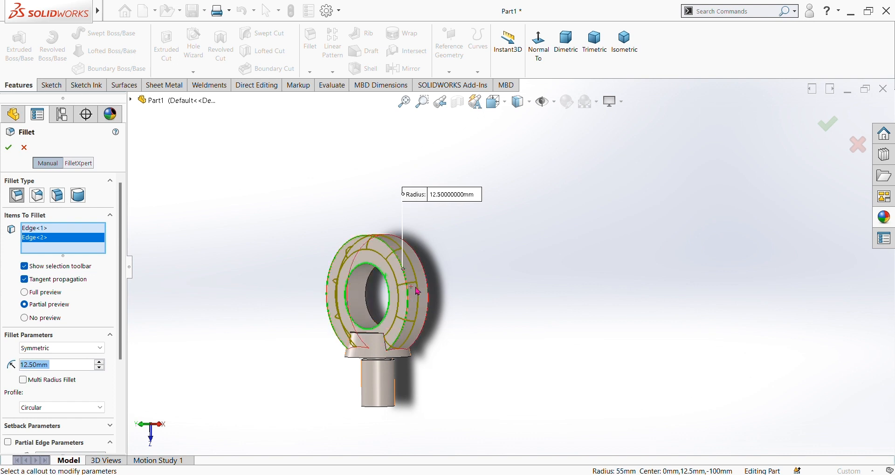
middle_click_drag(525, 287, 441, 300)
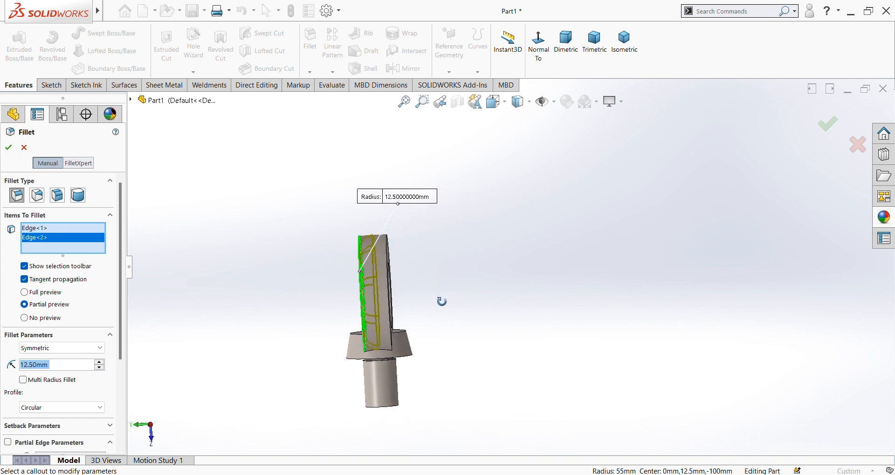
left_click(387, 266)
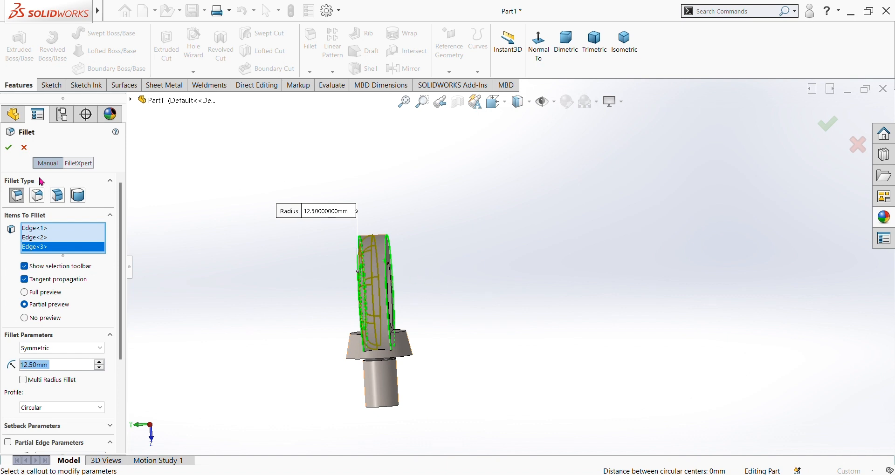
left_click(8, 150)
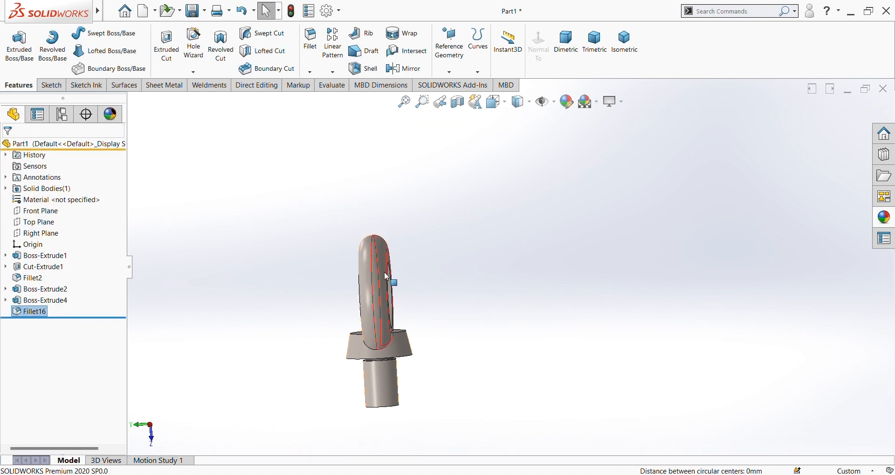
Fillet the remaining inner hole edge of the ring with a 12.5 mm radius.
middle_click_drag(393, 282, 448, 275)
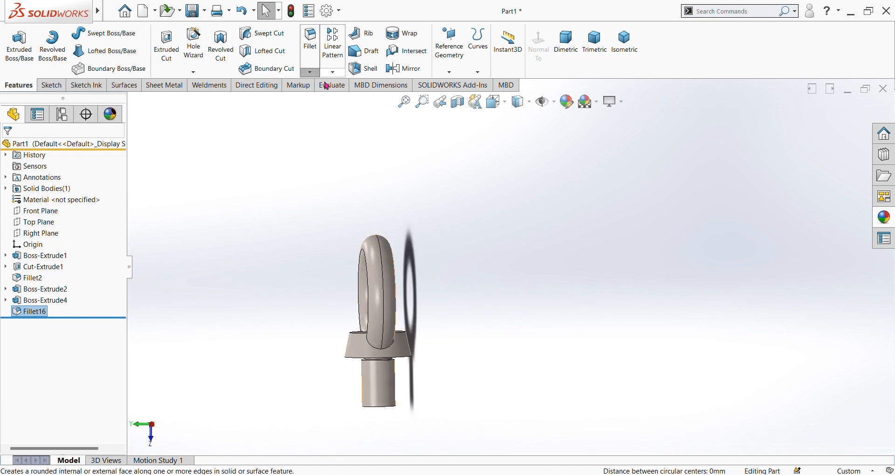
left_click(310, 39)
middle_click_drag(463, 245, 410, 270)
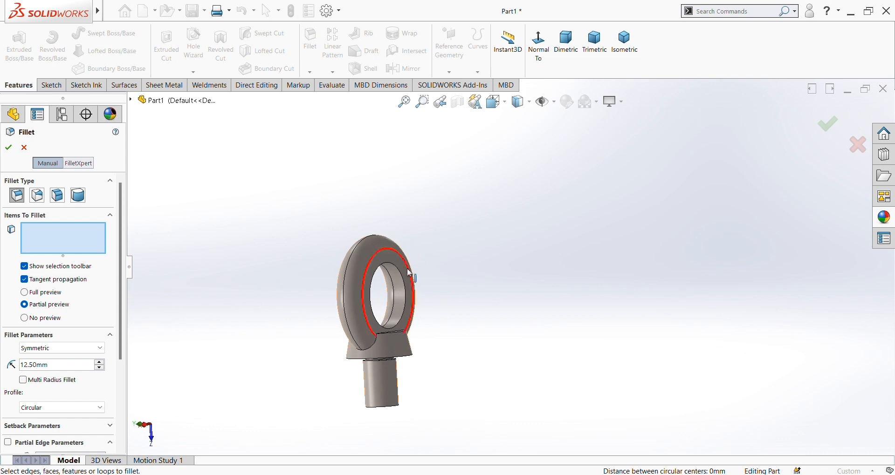
left_click(402, 275)
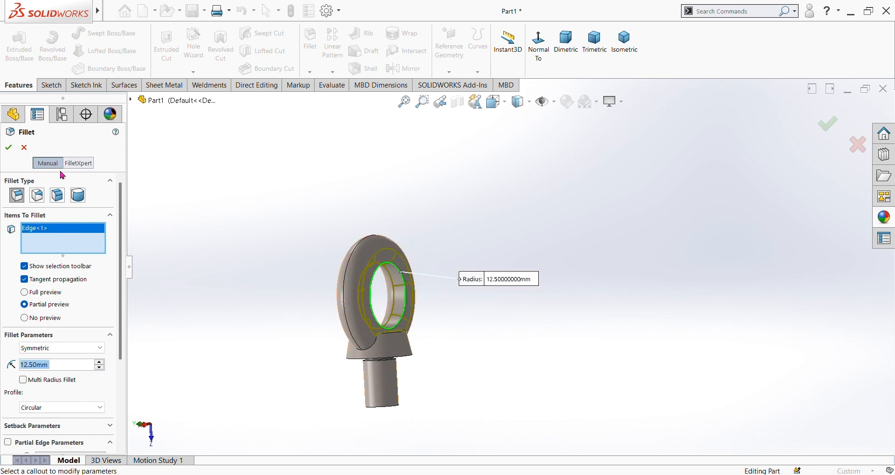
left_click(7, 150)
Fillet the two edges where the ring meets the tapered head and the head's wide base edge with a 2 mm radius.
middle_click_drag(184, 281, 551, 173)
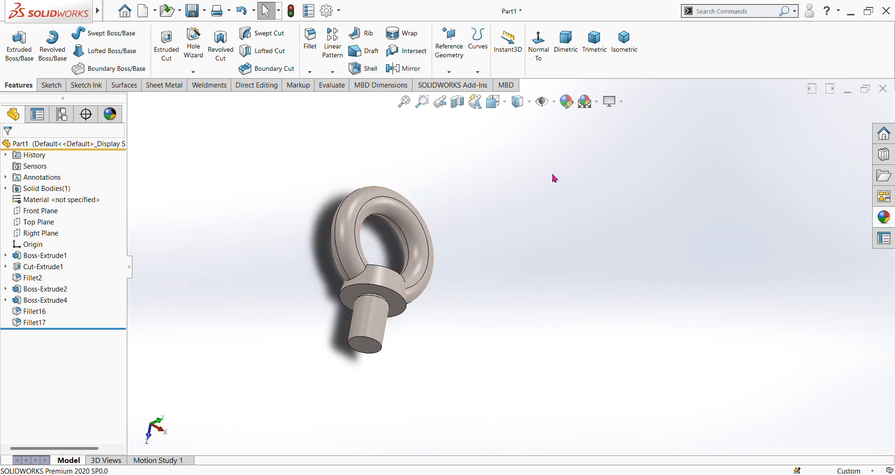
middle_click_drag(516, 213, 516, 250)
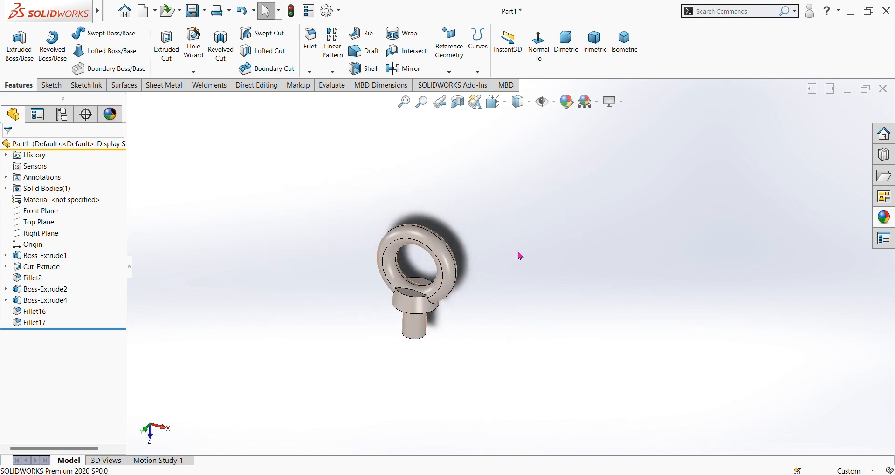
scroll(518, 236, "down", 3)
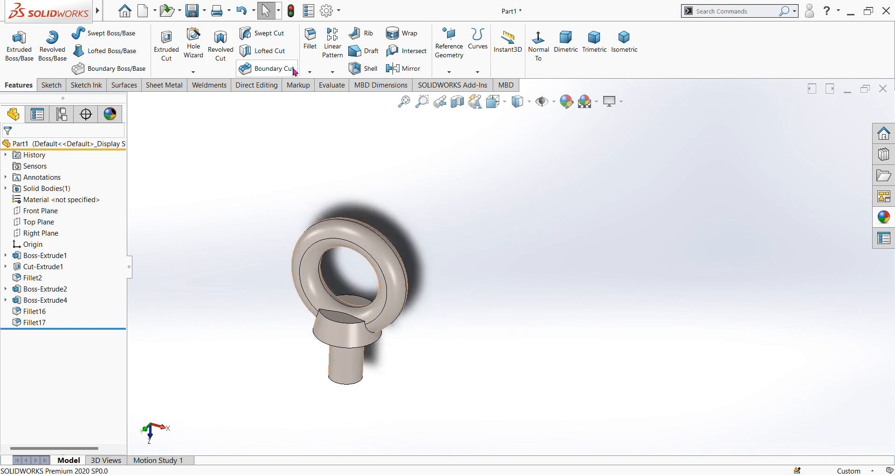
left_click(312, 74)
left_click(323, 85)
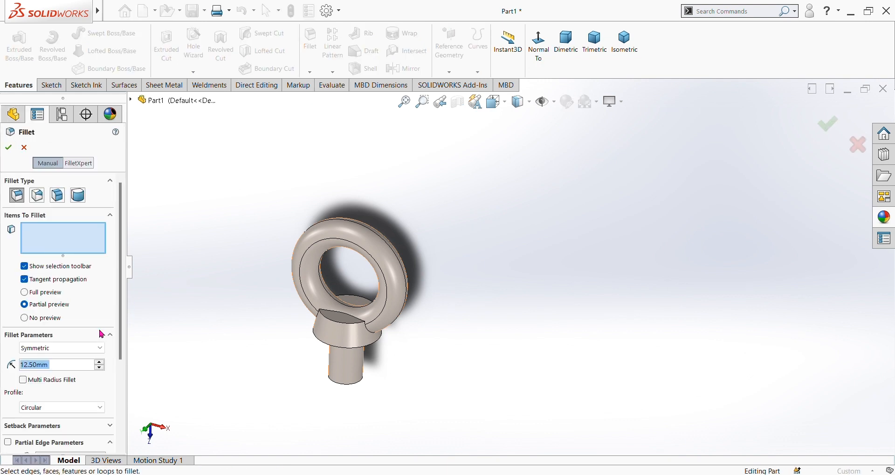
scroll(474, 343, "down", 3)
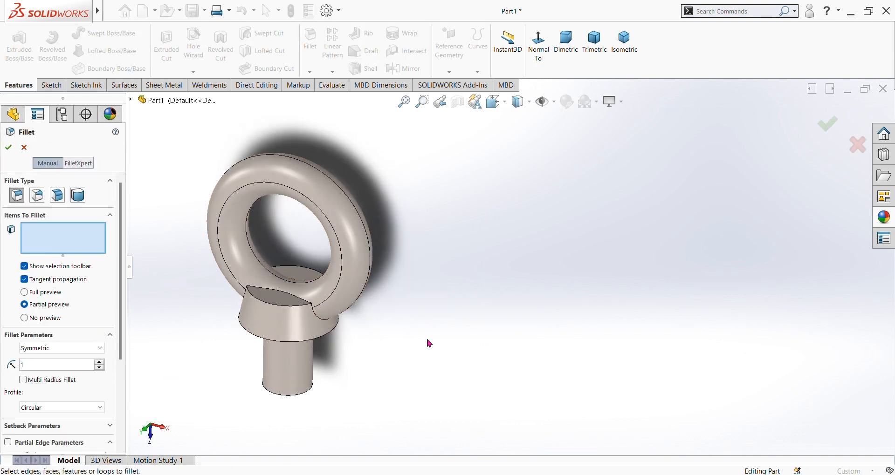
left_click(319, 317)
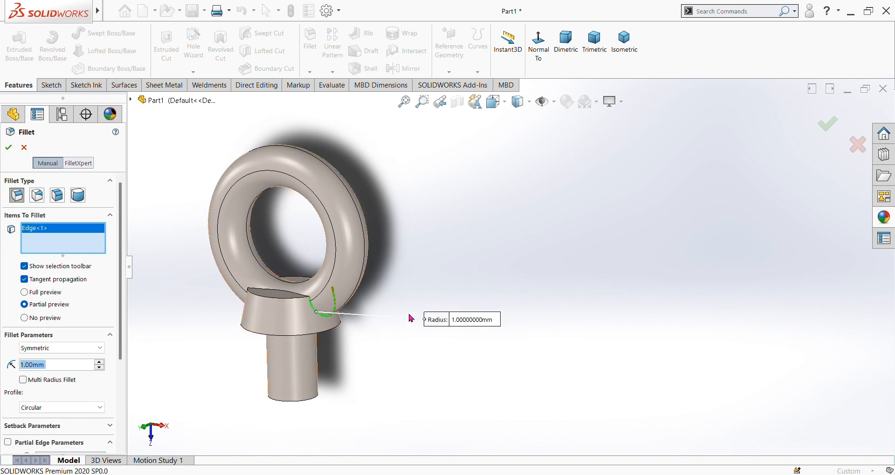
type("2")
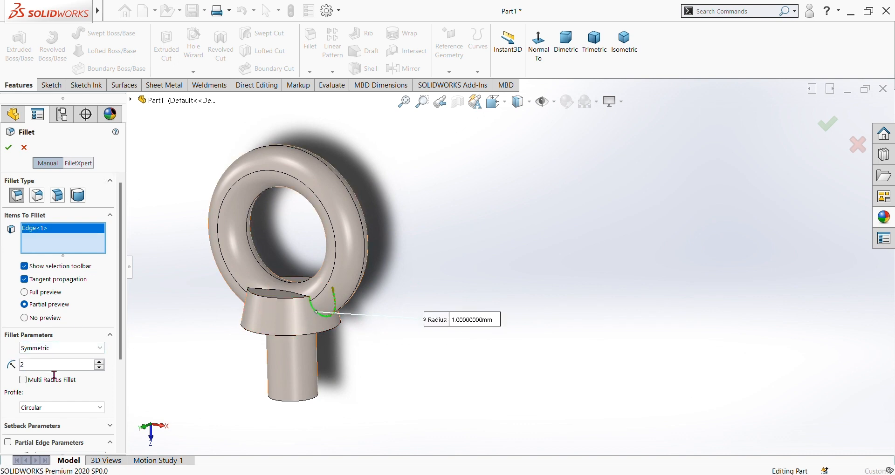
middle_click_drag(200, 331, 256, 328)
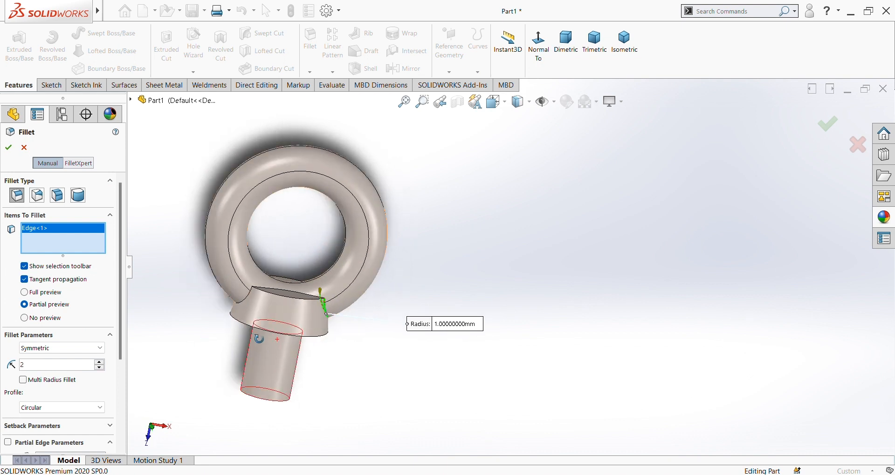
left_click(247, 303)
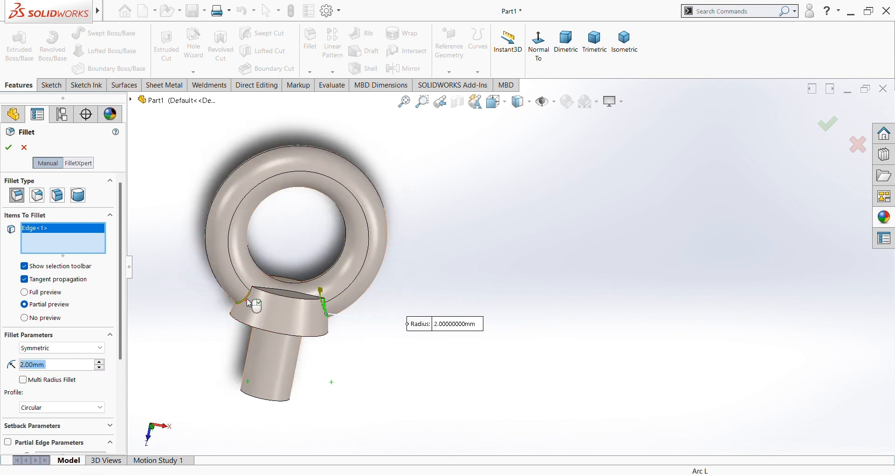
middle_click_drag(208, 320, 336, 341)
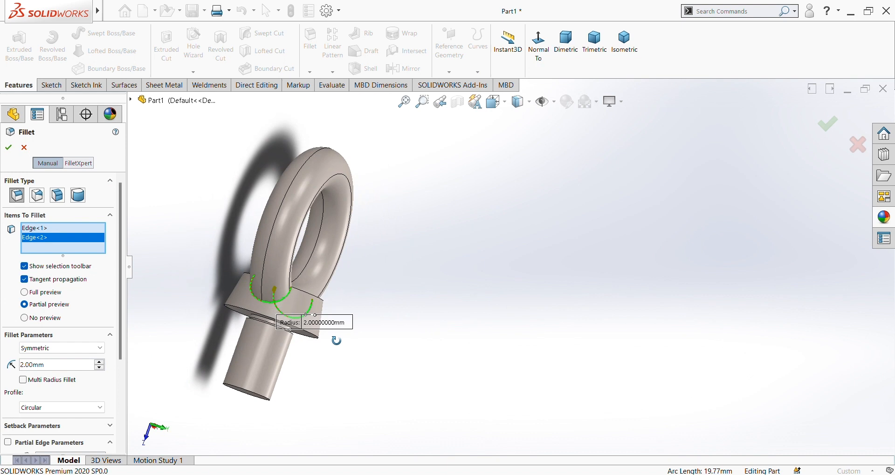
left_click(255, 316)
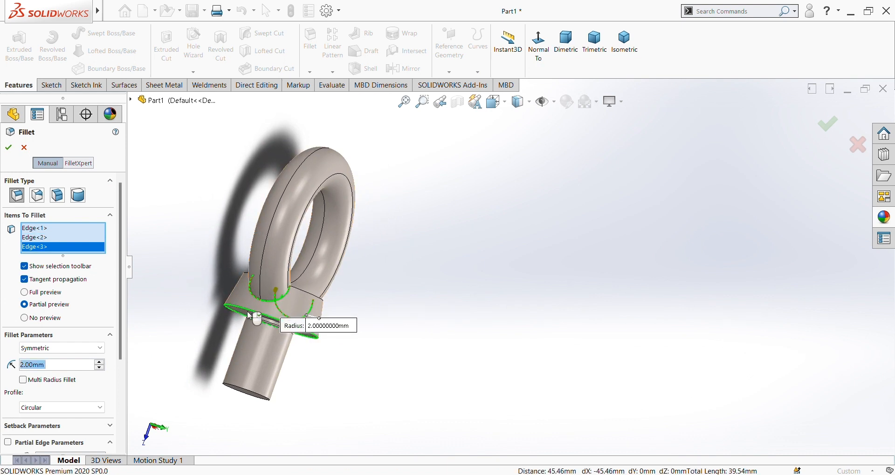
left_click(9, 148)
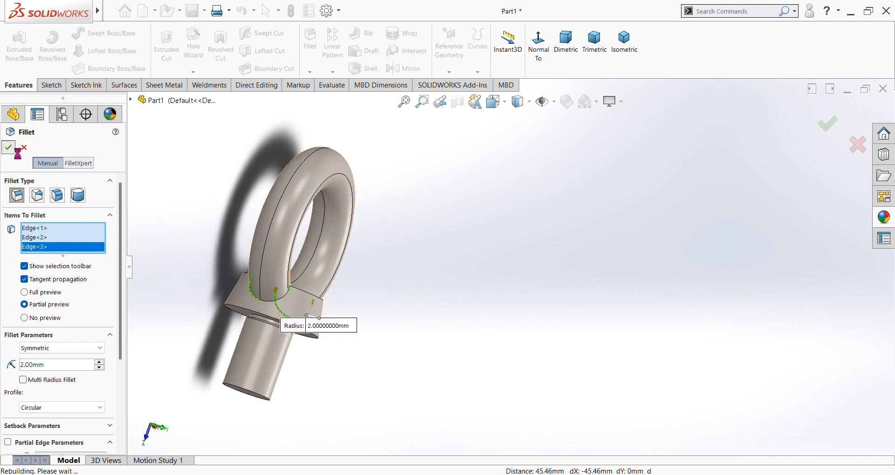
Fillet the two curved upper edges of the tapered head, one on each side of the ring, with a 2 mm radius.
middle_click_drag(393, 288, 190, 305)
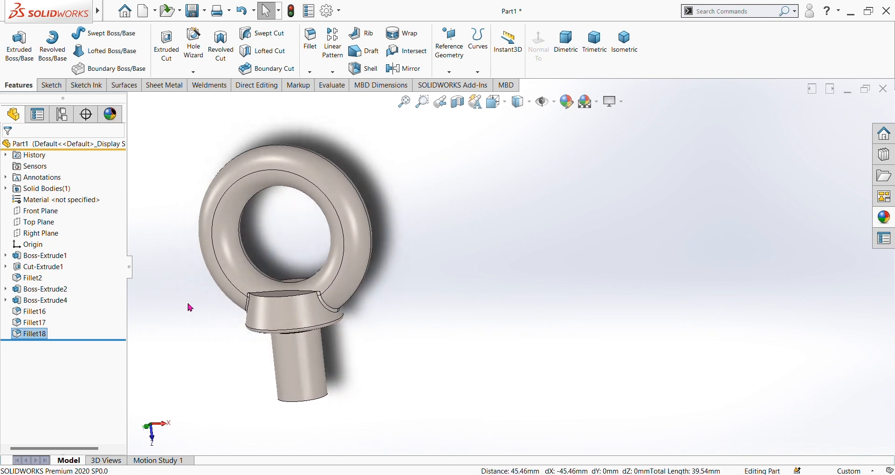
middle_click_drag(485, 288, 368, 387)
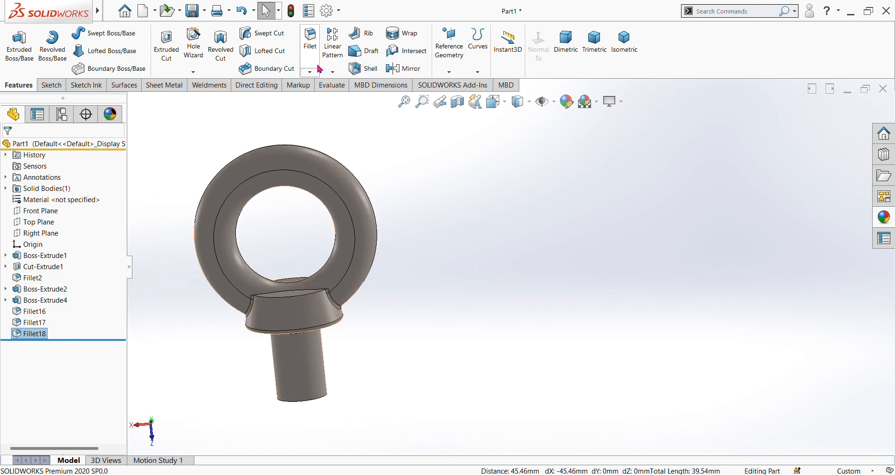
left_click(311, 47)
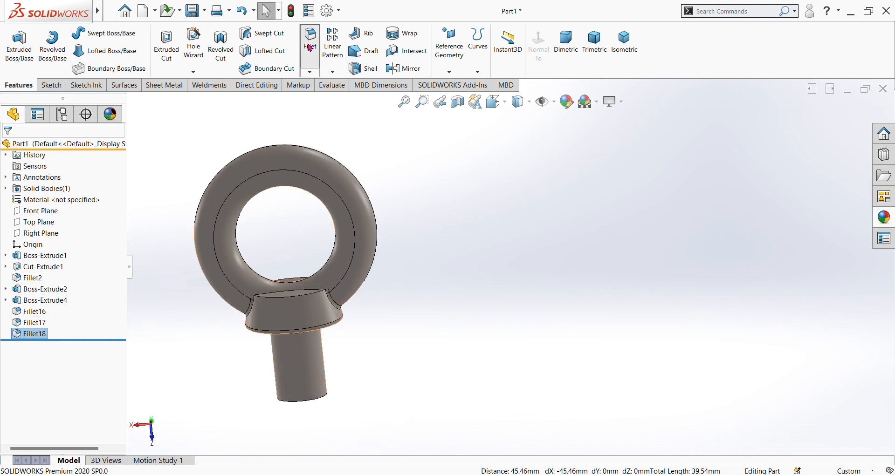
left_click(286, 298)
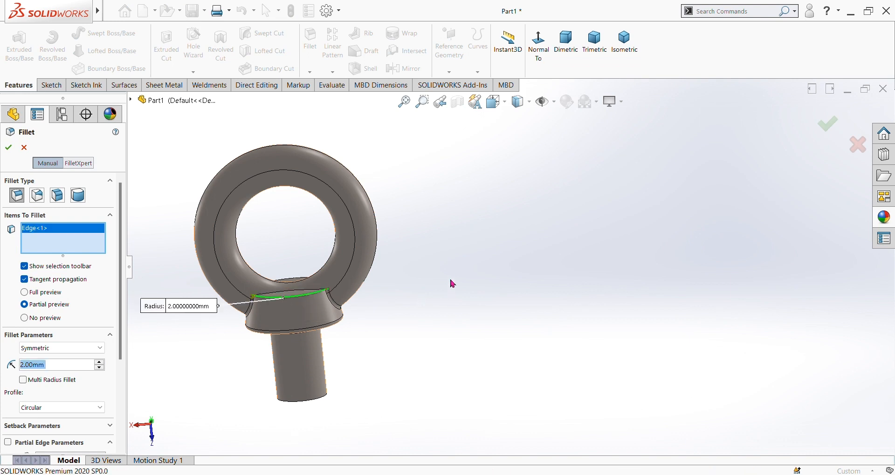
middle_click_drag(451, 282, 277, 384)
middle_click_drag(415, 303, 443, 247)
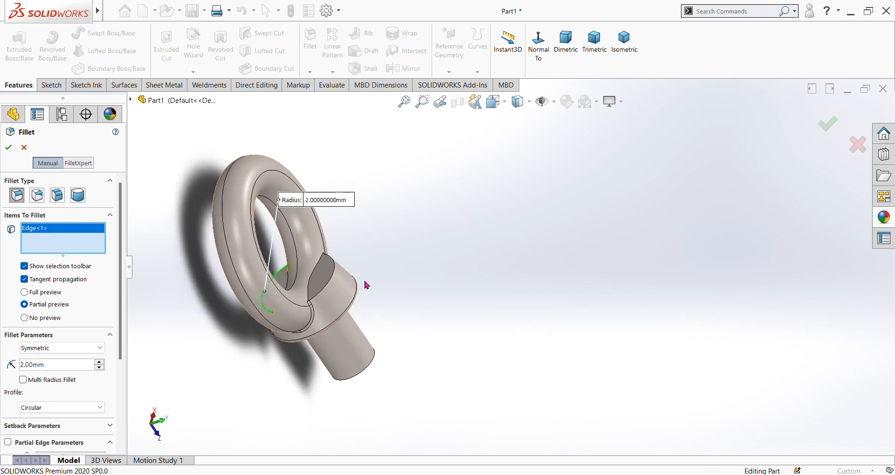
left_click(316, 280)
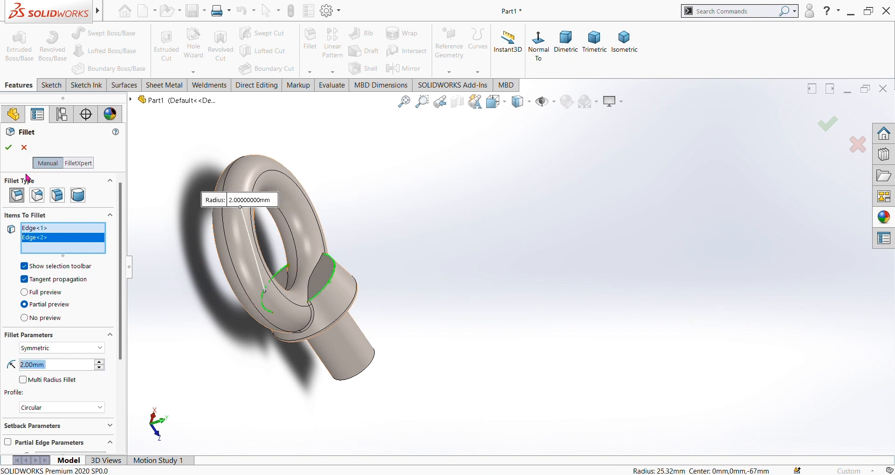
left_click(7, 151)
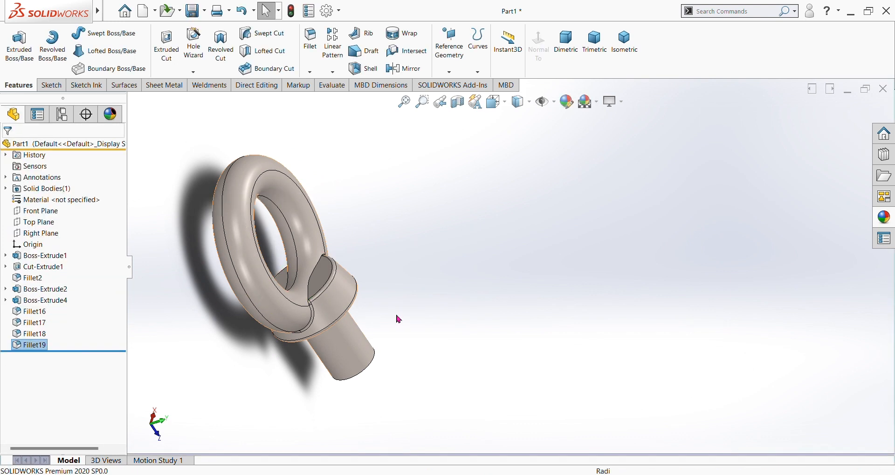
Examine the filleted head and shank from several sides, ending square to the shank's flat end face.
middle_click_drag(396, 316, 497, 212)
scroll(326, 299, "up", 1)
middle_click_drag(326, 299, 236, 266)
scroll(460, 294, "down", 3)
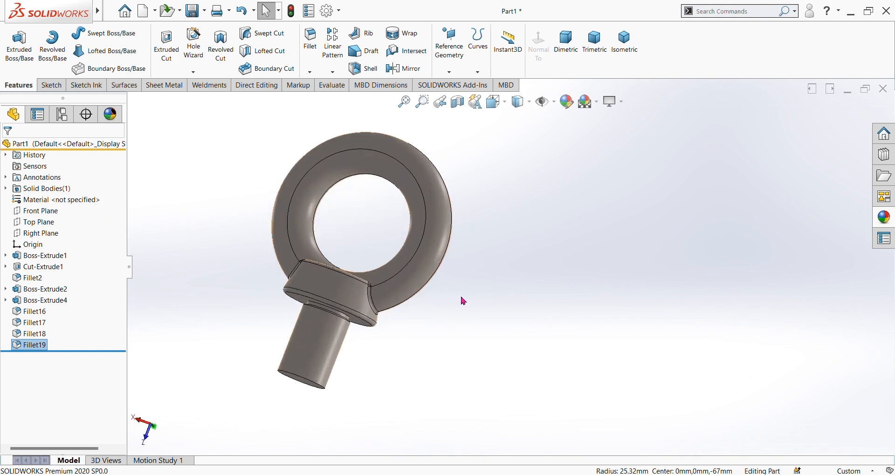
middle_click_drag(455, 309, 473, 259)
scroll(483, 255, "down", 2)
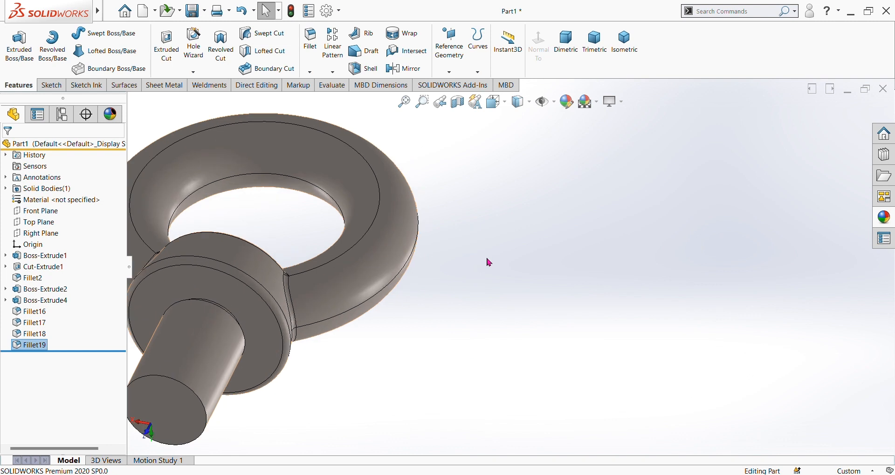
scroll(486, 255, "up", 4)
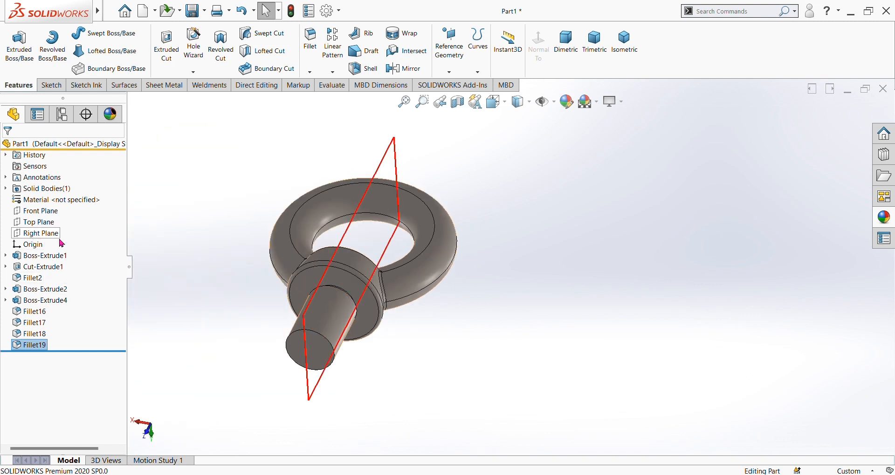
left_click(316, 350)
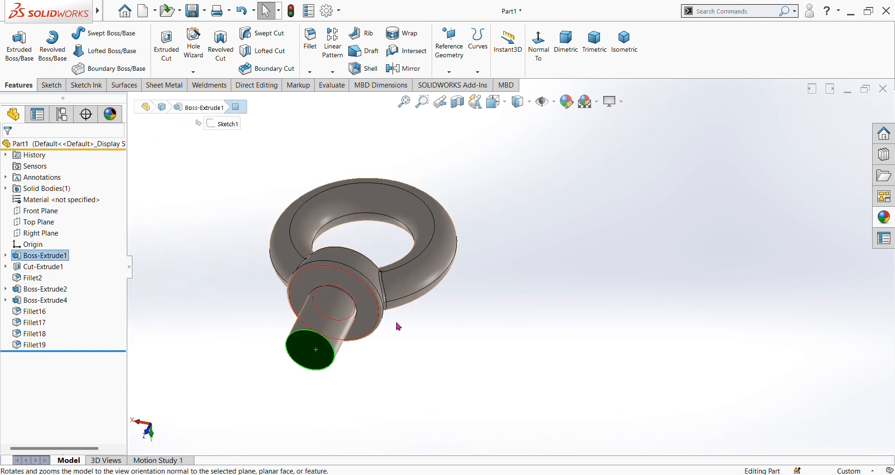
key("ctrl+8")
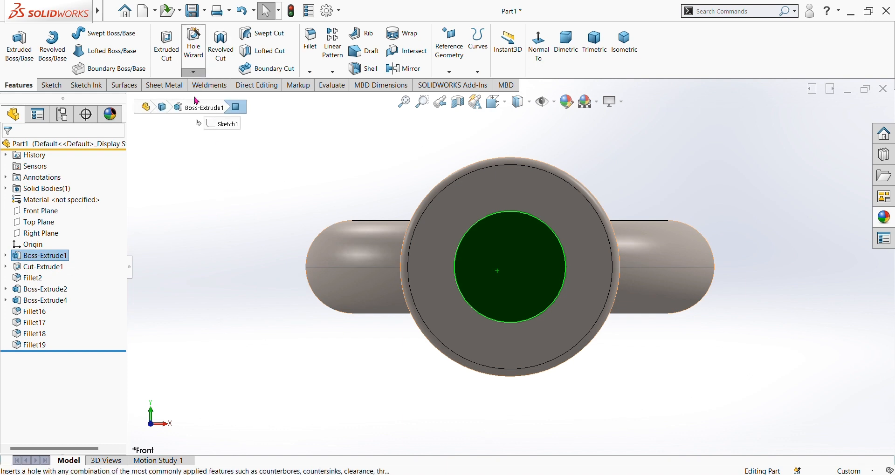
Start a cut Thread on the shank's end edge, using the Metric Die type and size M30x3.5.
left_click(199, 111)
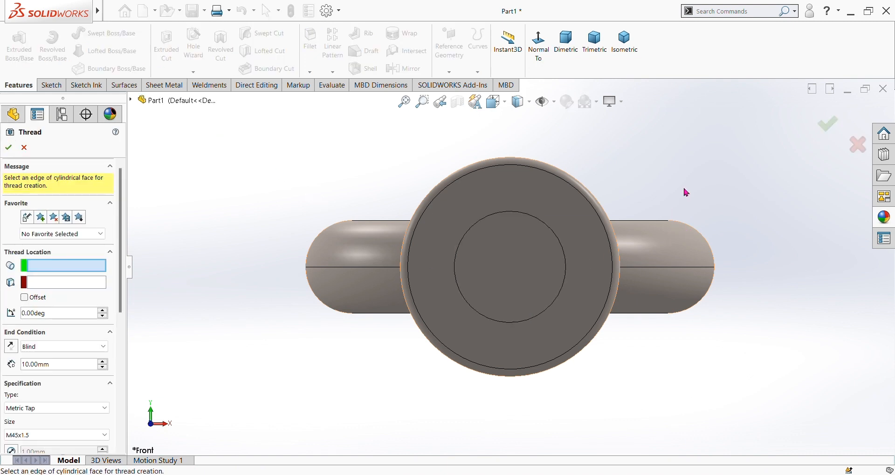
middle_click_drag(686, 193, 655, 200)
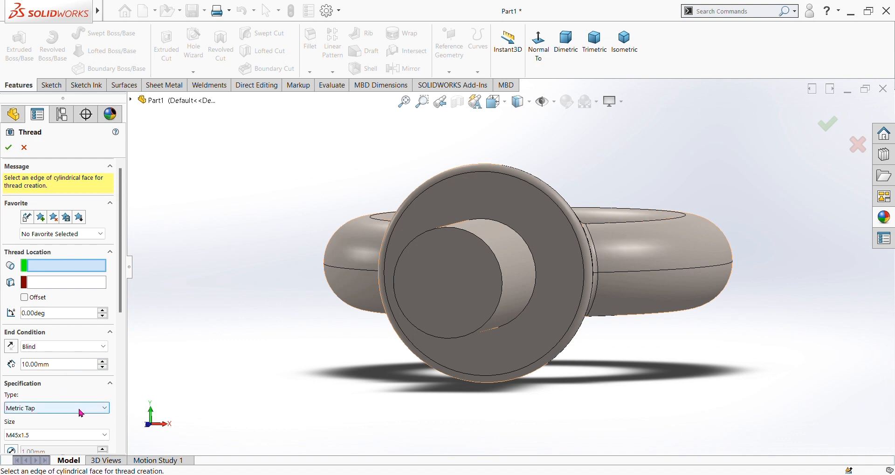
left_click(33, 435)
left_click_drag(120, 308, 116, 378)
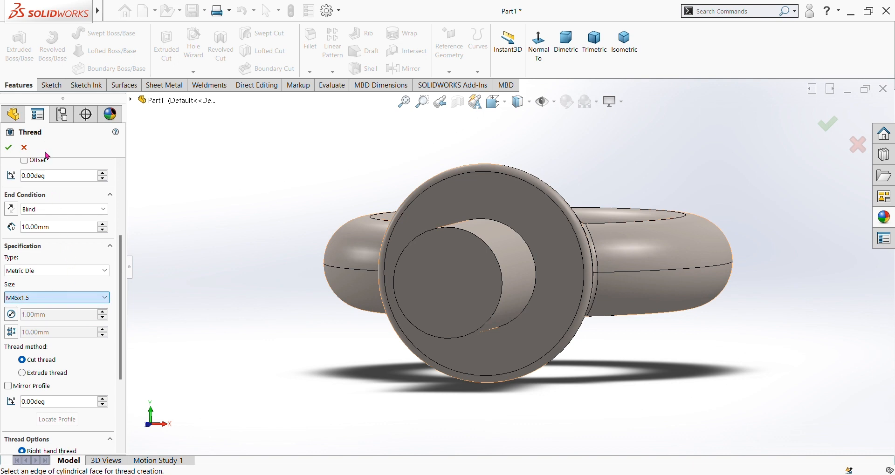
left_click(30, 112)
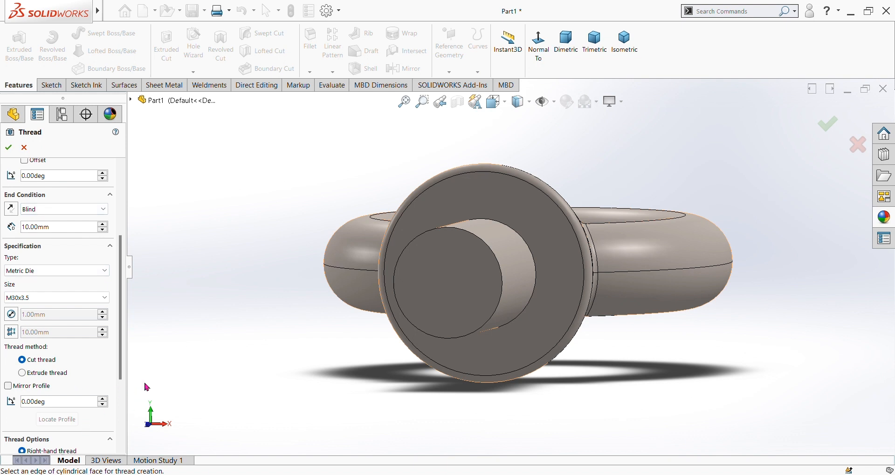
left_click(503, 282)
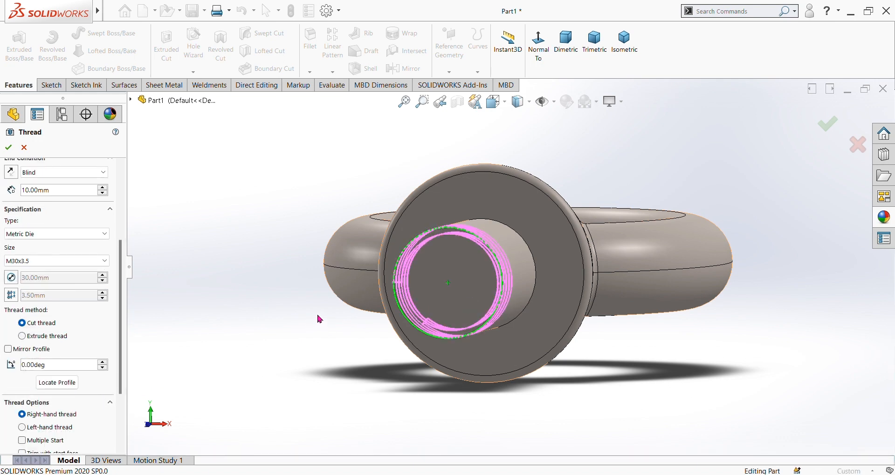
Set the blind thread depth along the shank to 41 mm.
middle_click_drag(319, 320, 215, 342)
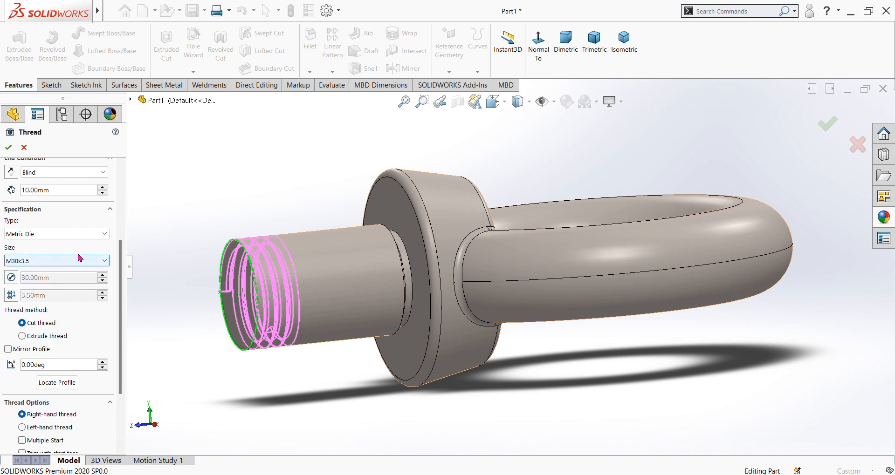
left_click(103, 187)
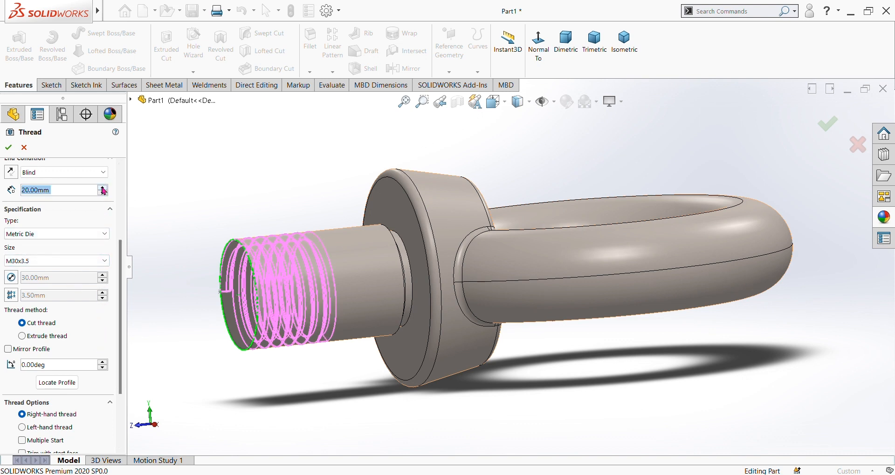
left_click(103, 188)
left_click(103, 187)
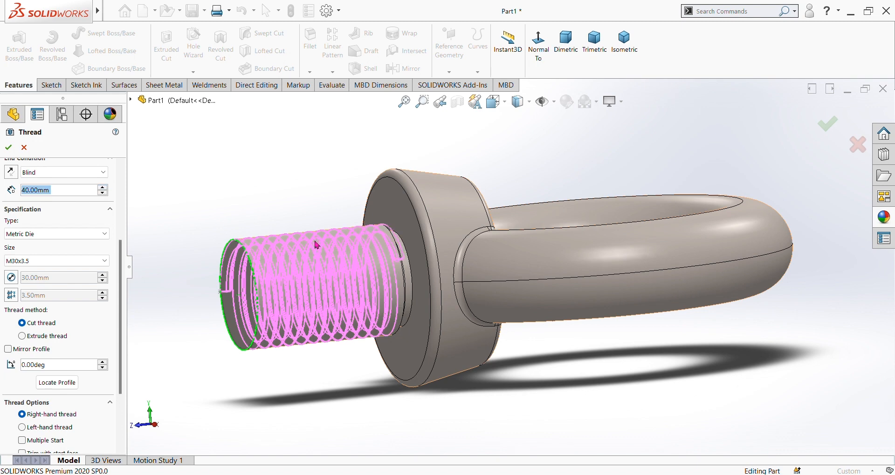
middle_click_drag(338, 181, 305, 206)
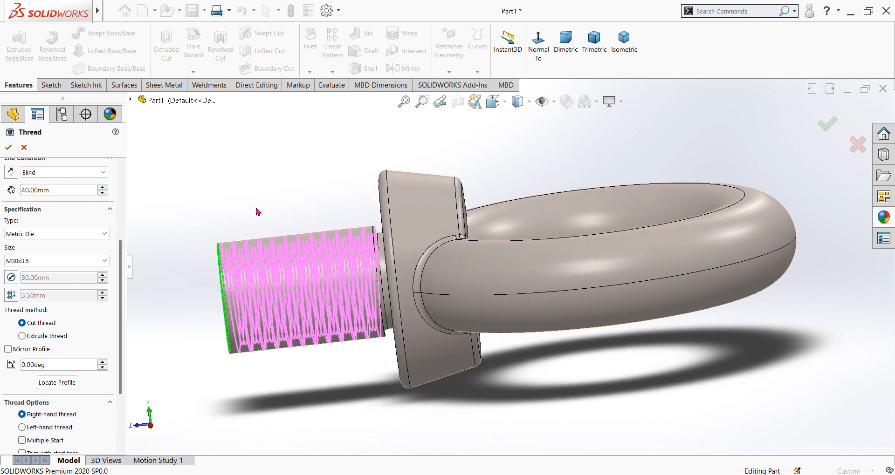
left_click(64, 190)
type("41")
key("Return")
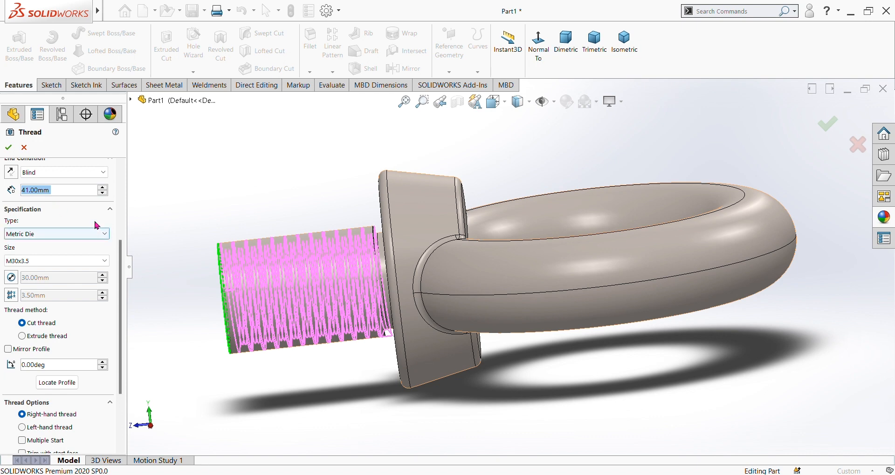
Offset the thread start 3 mm outward beyond the shank end, with a 45 mm blind depth, and create the thread.
scroll(88, 222, "up", 3)
left_click(24, 201)
middle_click_drag(172, 289, 196, 328)
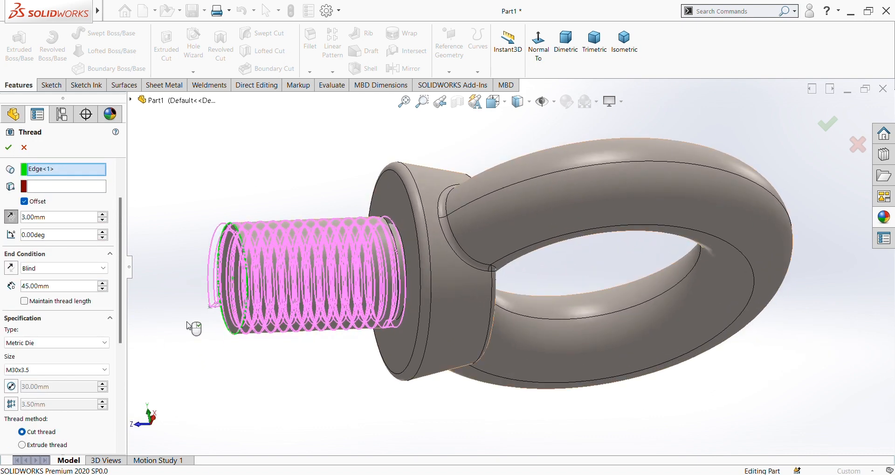
left_click(9, 147)
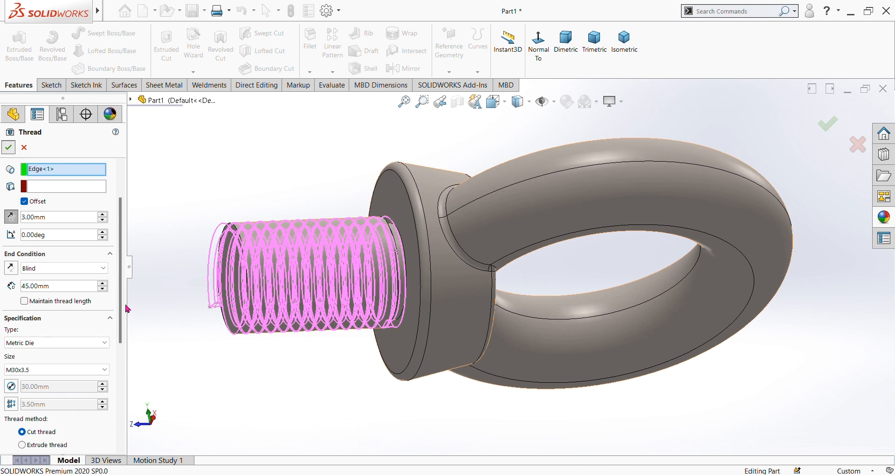
Examine the threaded shank, head and ring of the eye bolt from several angles and distances.
middle_click_drag(219, 340, 435, 262)
middle_click_drag(532, 171, 418, 243)
scroll(420, 227, "up", 4)
middle_click_drag(601, 166, 792, 352)
middle_click_drag(583, 186, 529, 220)
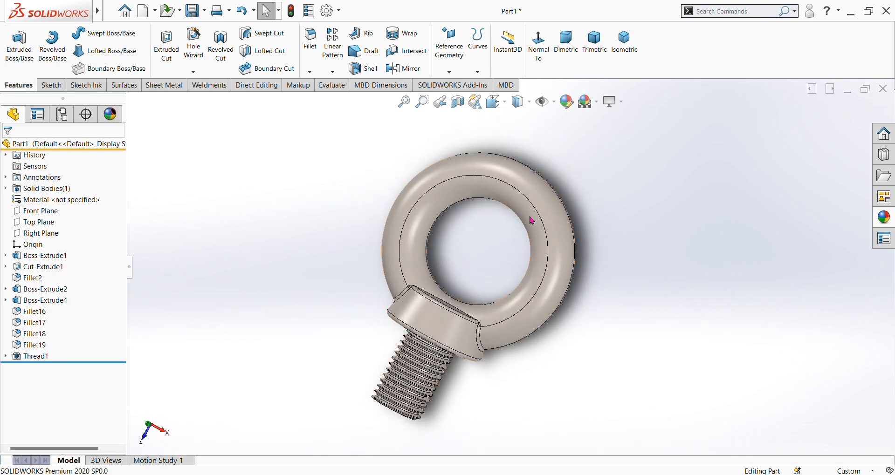
scroll(577, 181, "down", 1)
scroll(536, 199, "up", 2)
middle_click_drag(584, 230, 610, 278)
scroll(612, 280, "down", 1)
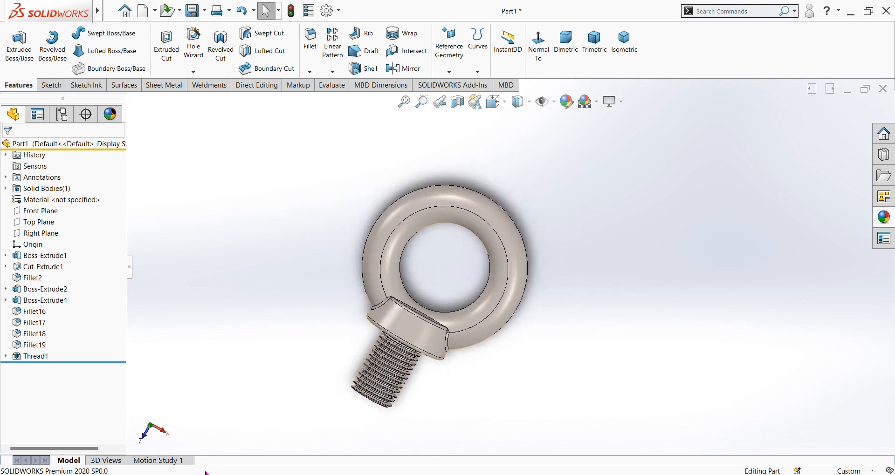
Open Motion Study 1 and play the eye bolt's animation.
left_click(170, 463)
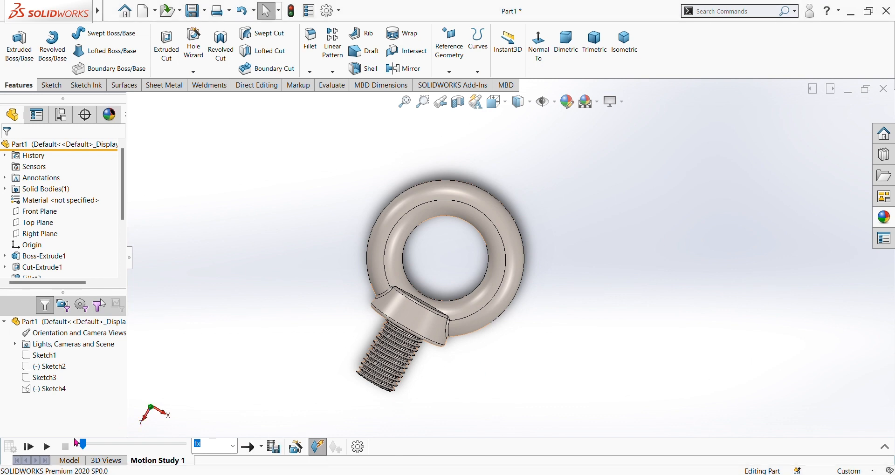
left_click(49, 448)
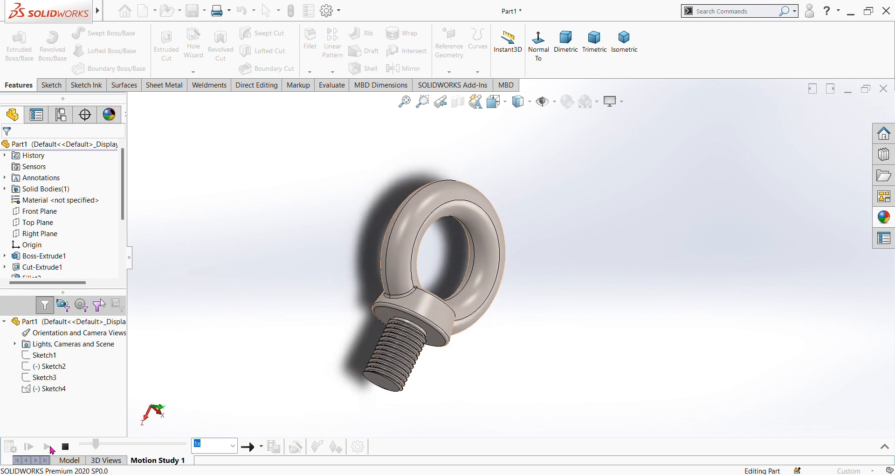